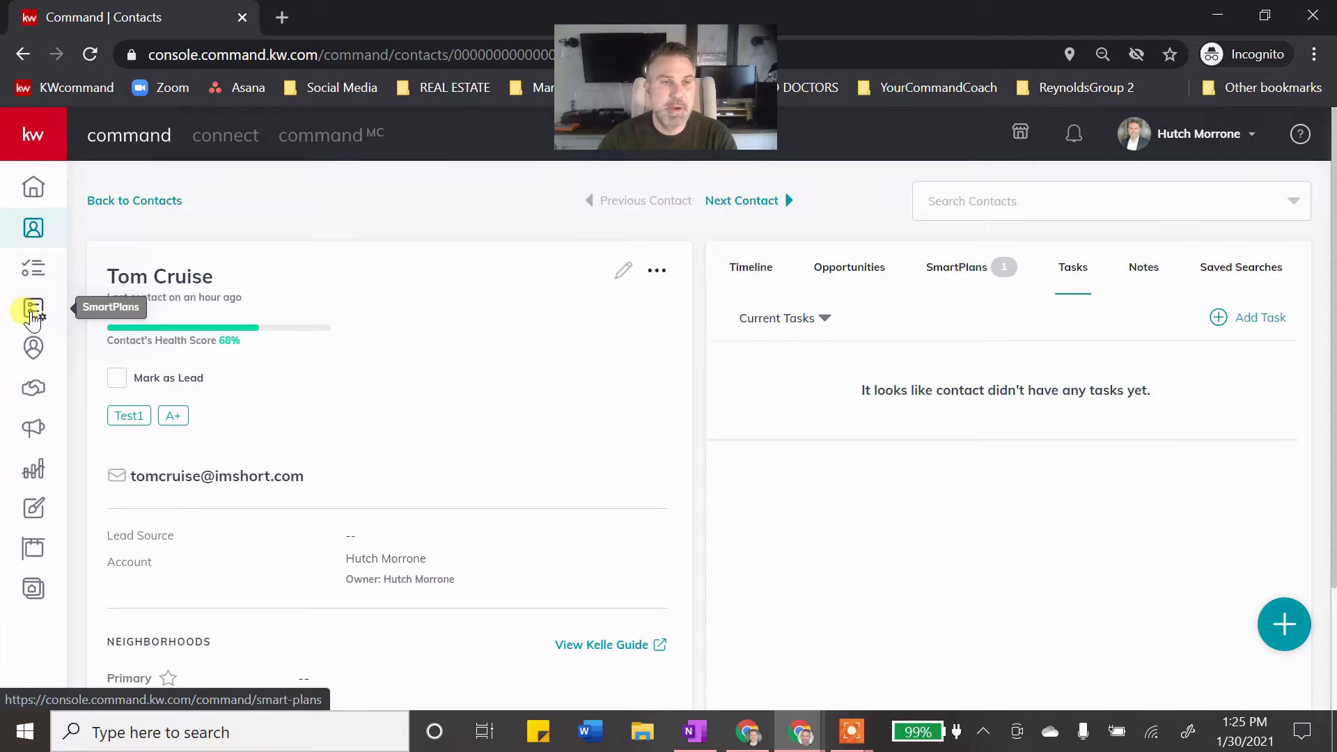
Step: Open the SmartPlans library and browse through the Keller Williams plans, ending on the set that includes the Birthday plan
left_click(35, 308)
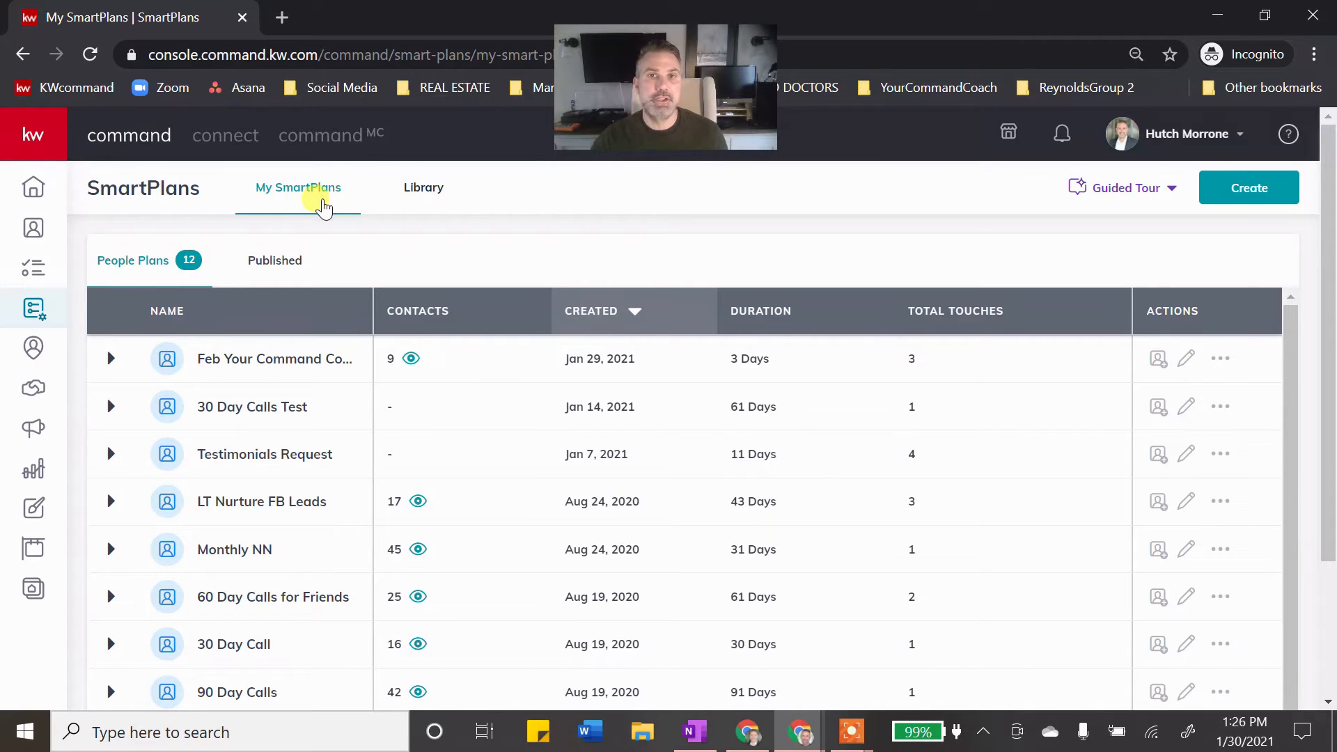
left_click(415, 193)
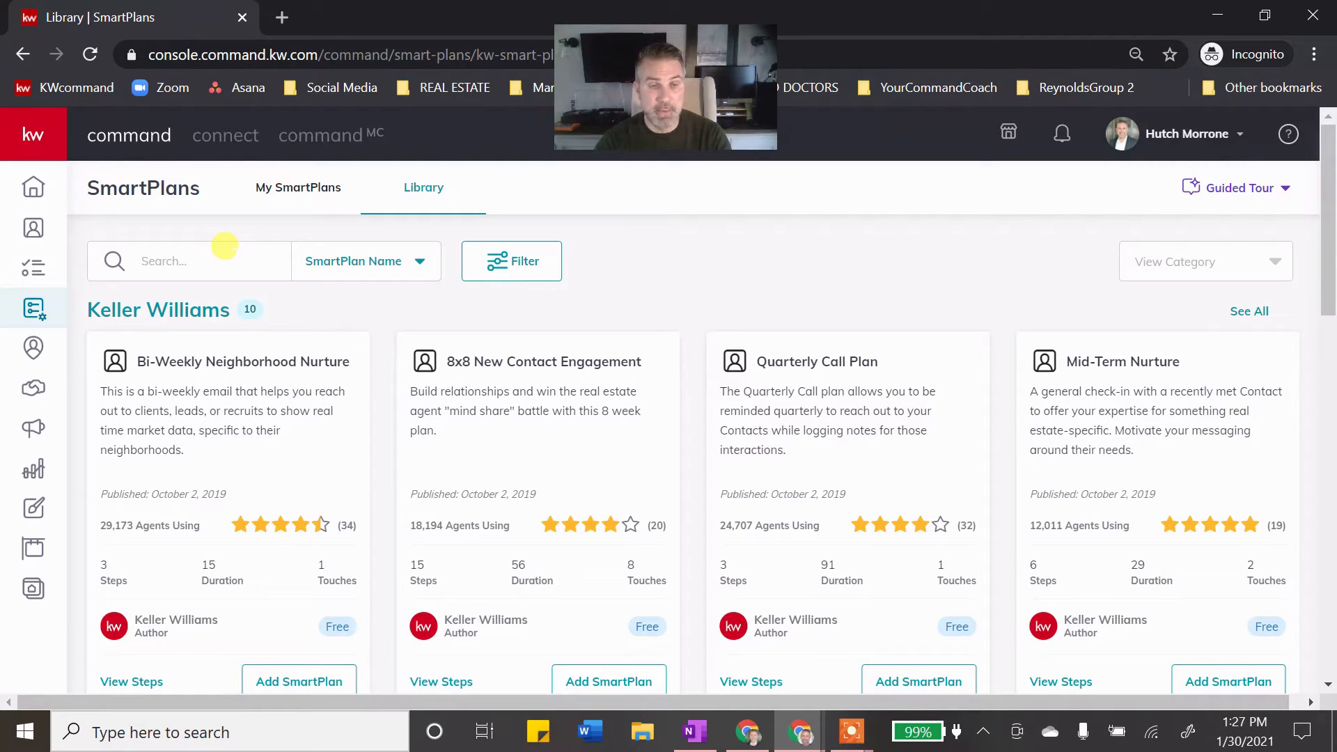
scroll(389, 313, "down", 4)
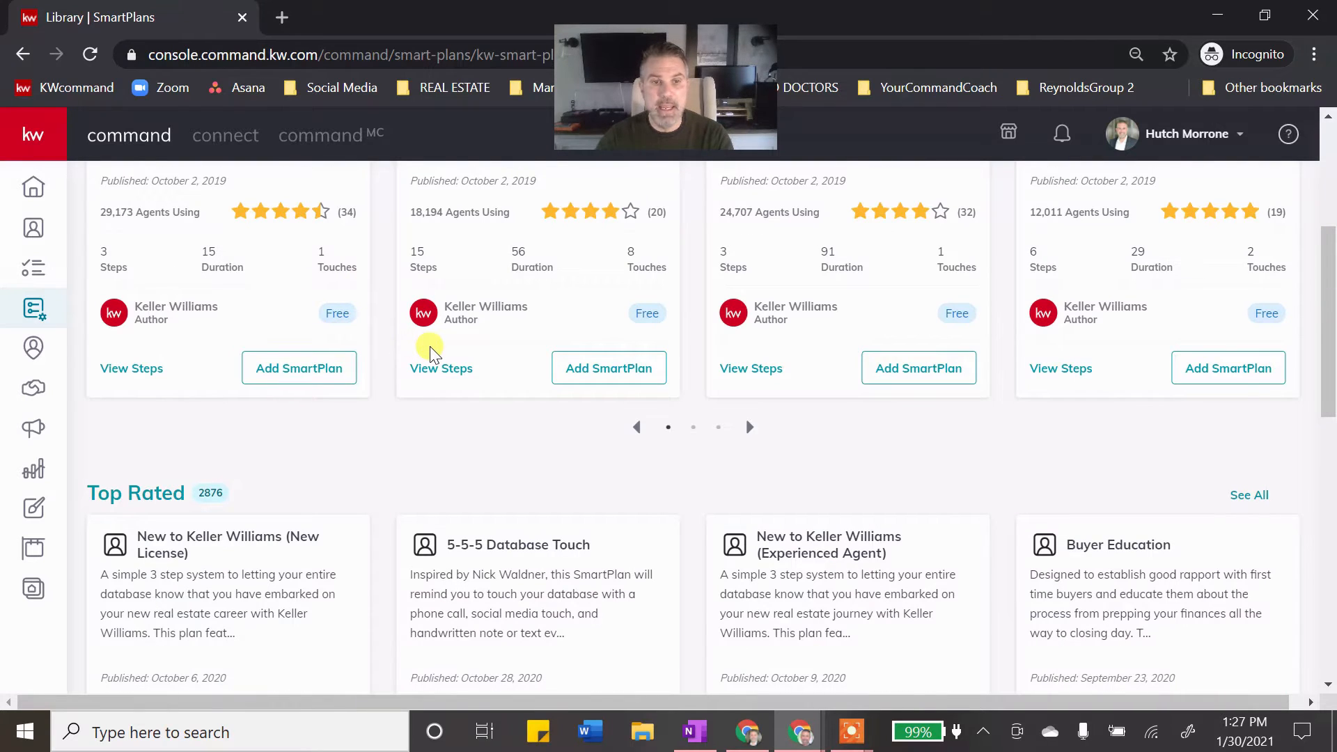
scroll(449, 341, "up", 4)
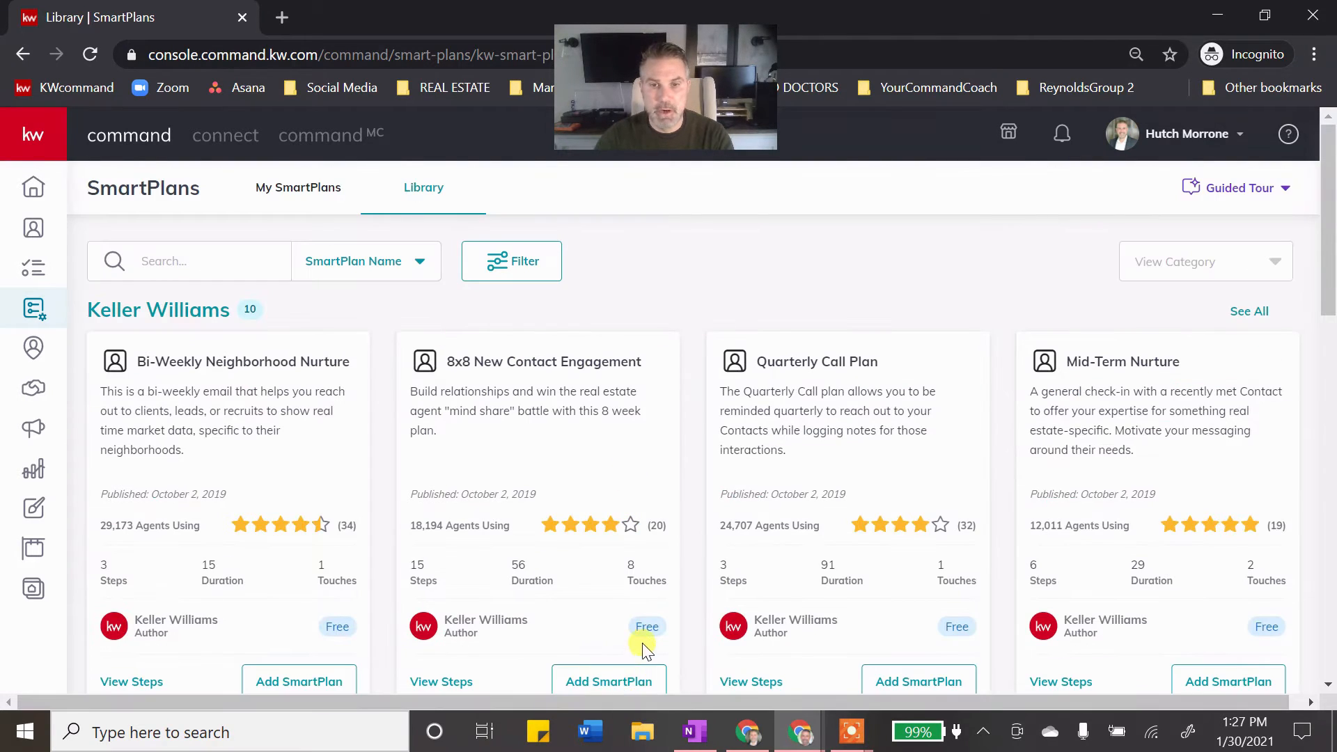
scroll(696, 612, "down", 3)
scroll(737, 543, "up", 2)
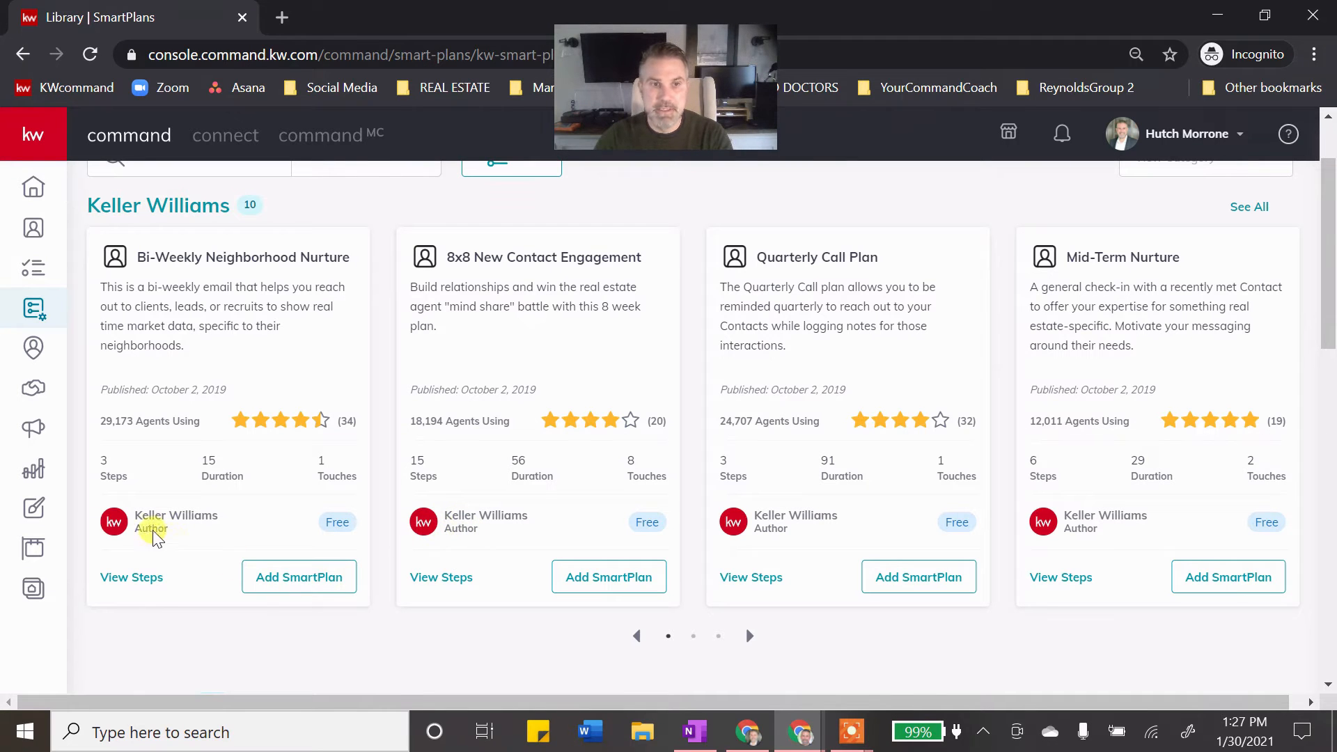
left_click(749, 636)
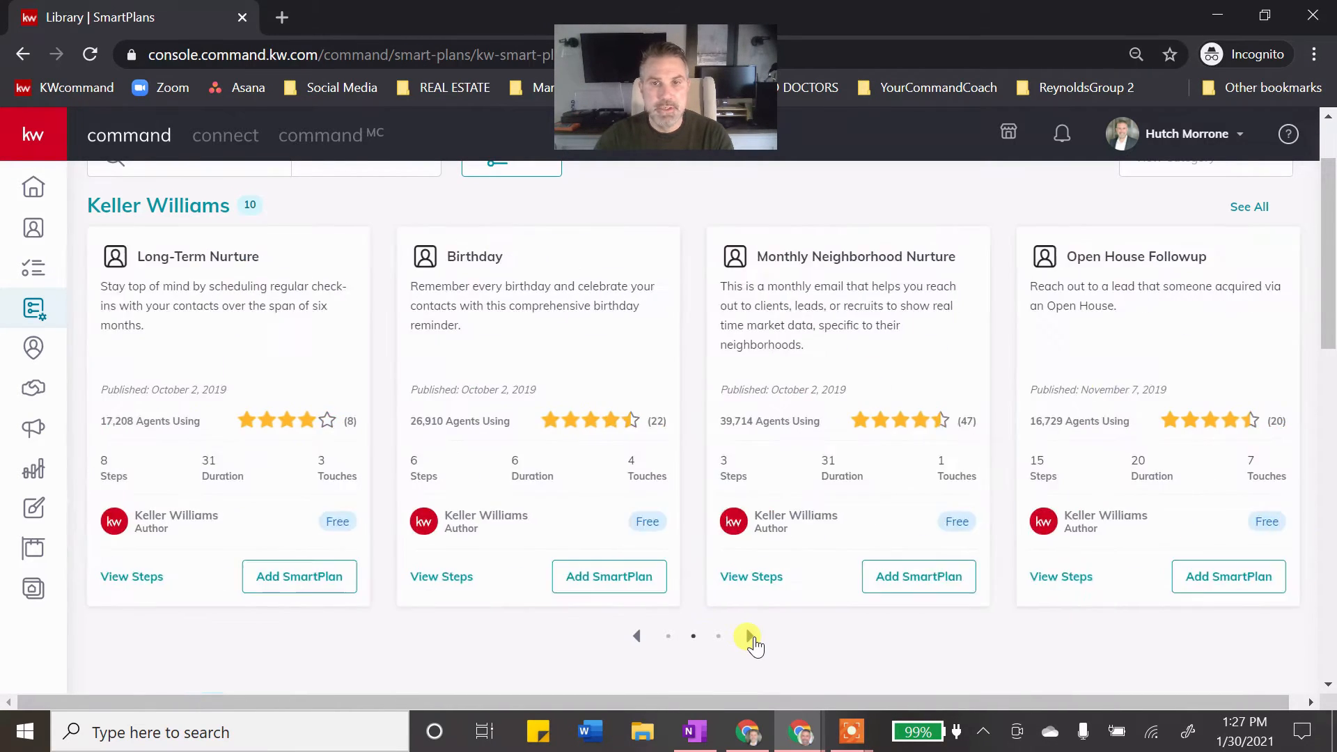
left_click(749, 636)
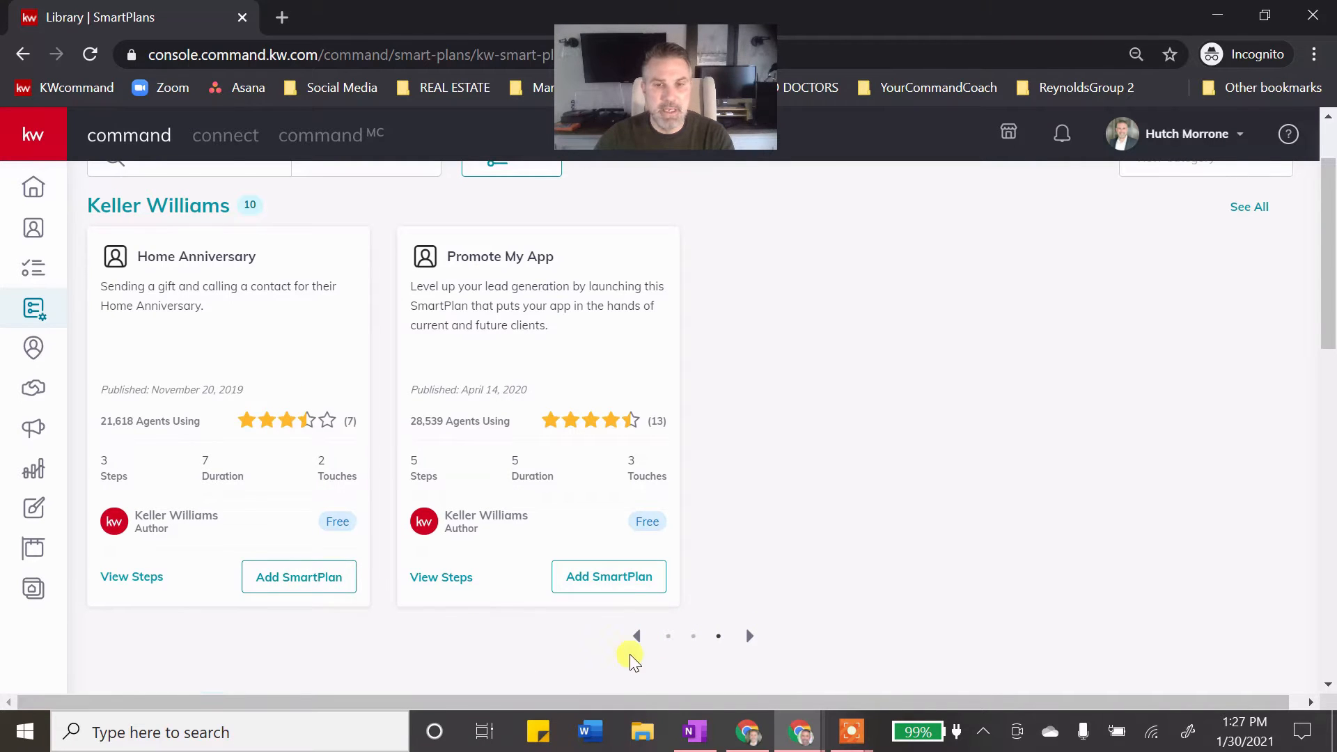
left_click(636, 636)
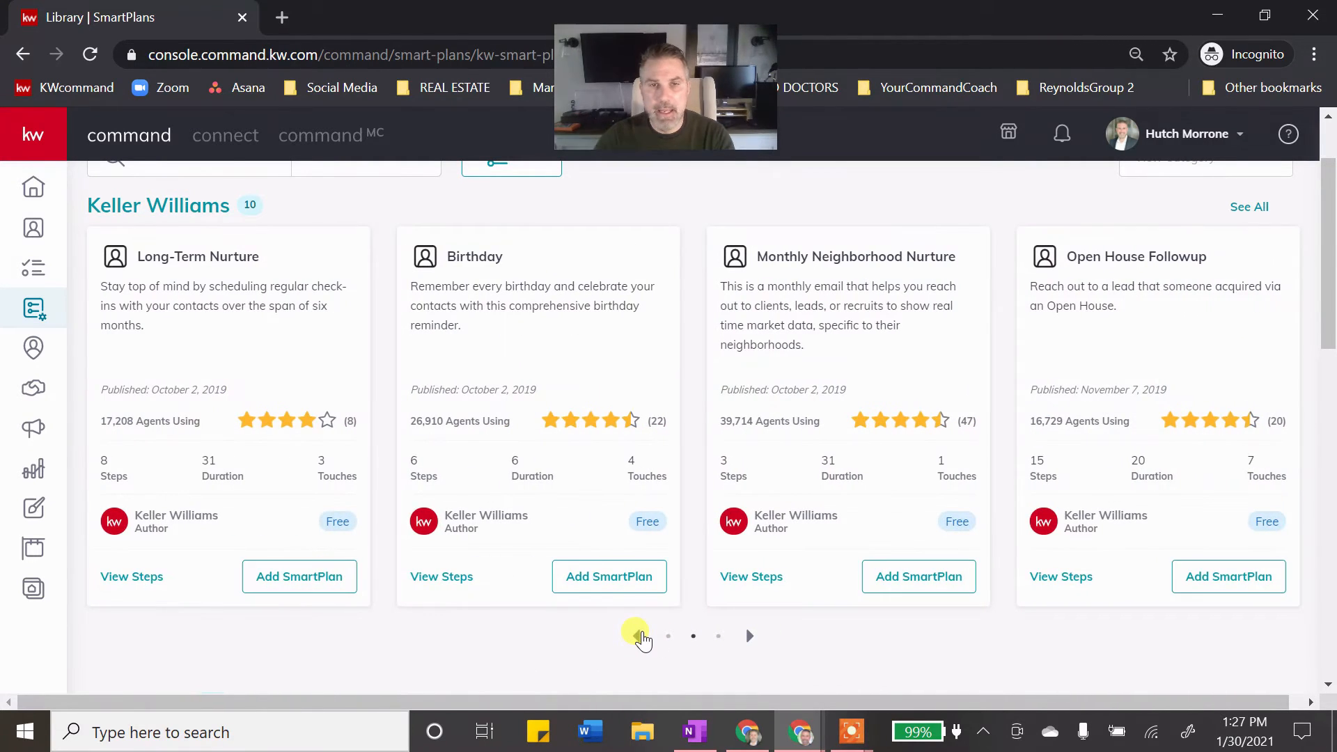
Step: Start adding the Birthday plan to My SmartPlans, and dismiss the plan name dialog without downloading it
left_click(603, 582)
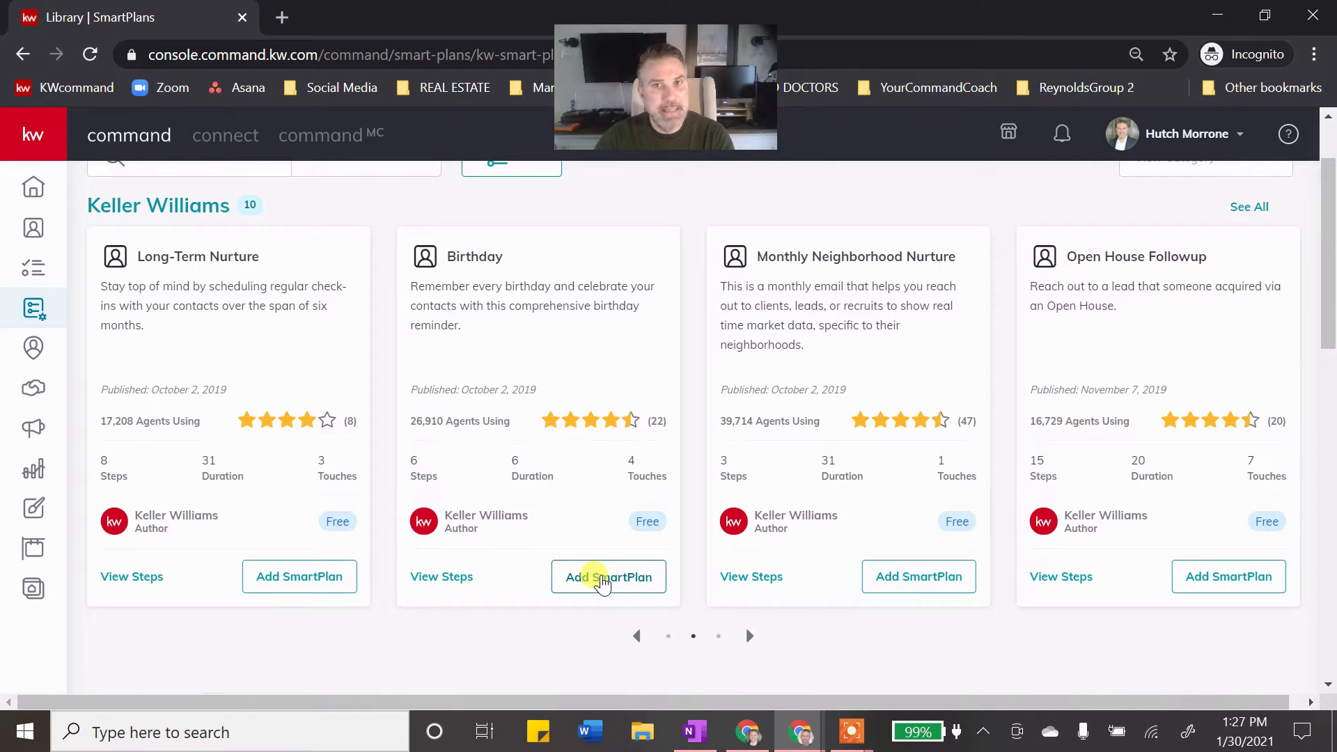
left_click(562, 586)
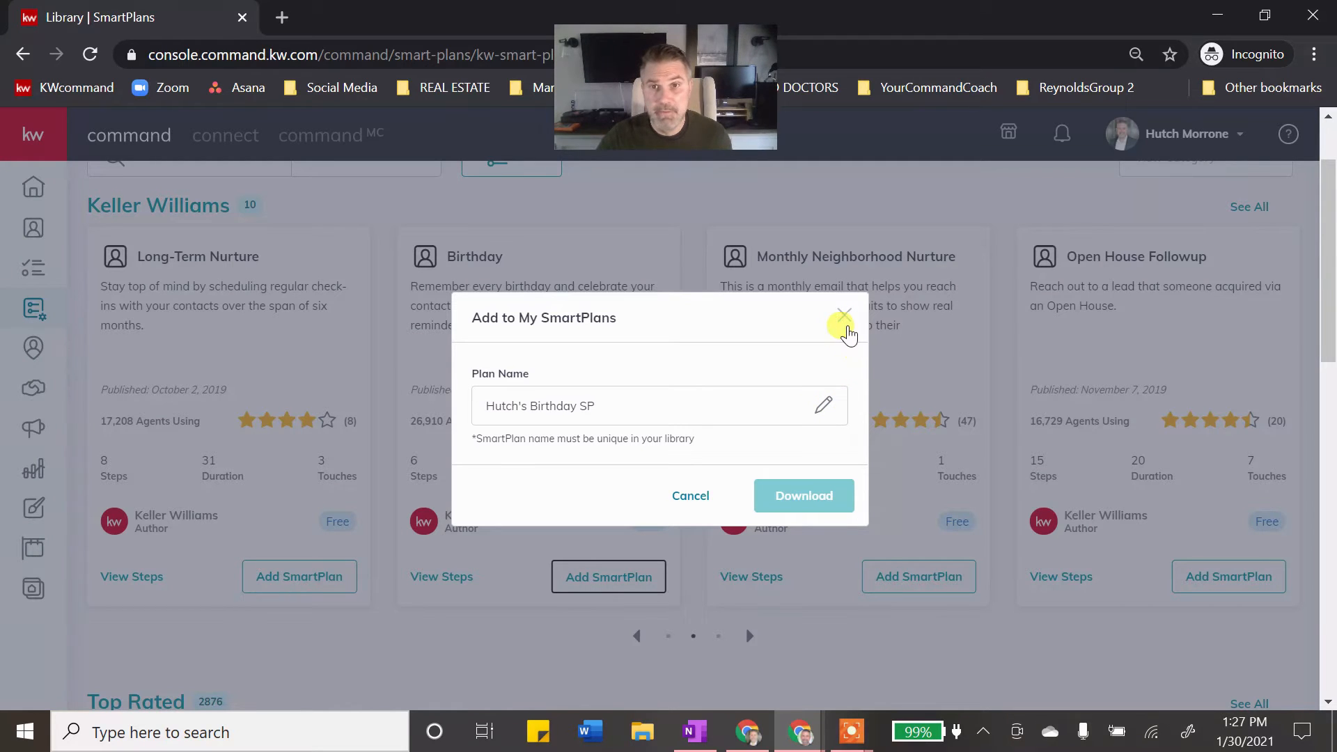
left_click(844, 322)
left_click(844, 317)
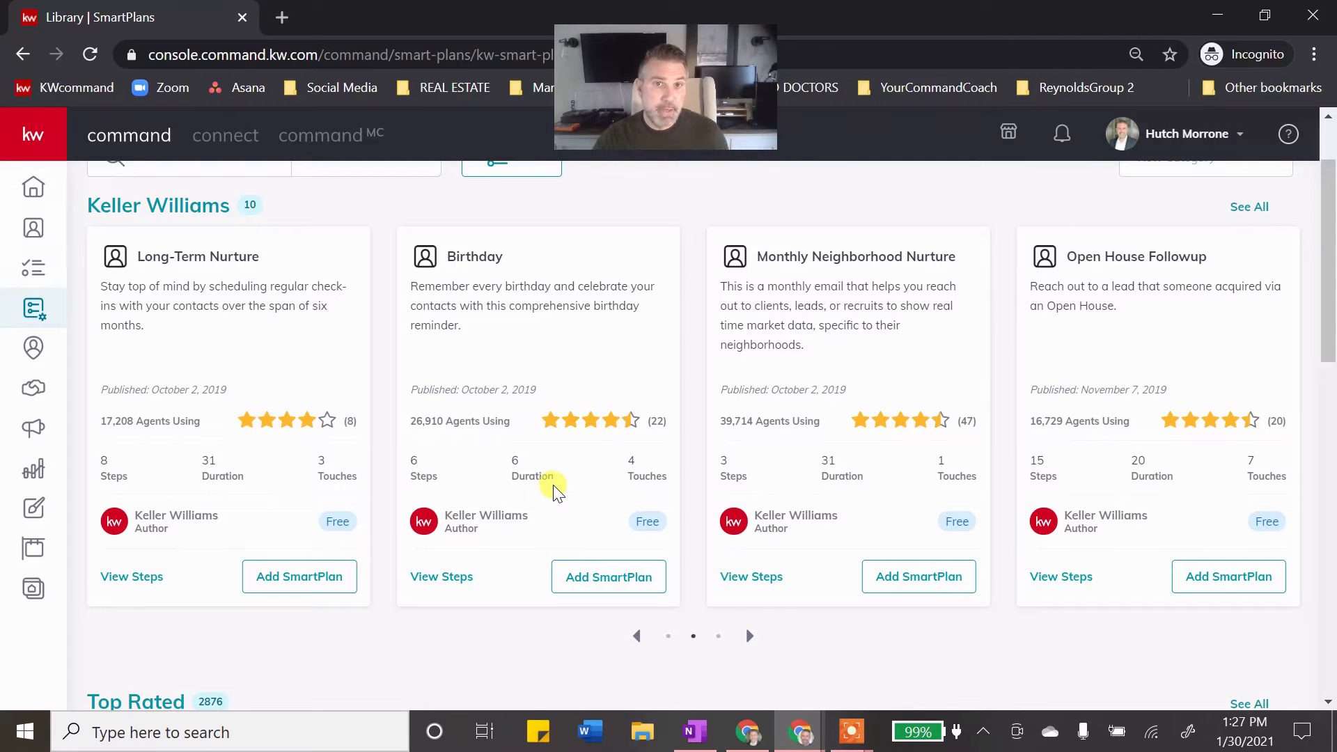
Step: Review the Birthday SmartPlan's steps from the initial touch task to the SMS/MMS, including the task descriptions, and close the overview
left_click(458, 578)
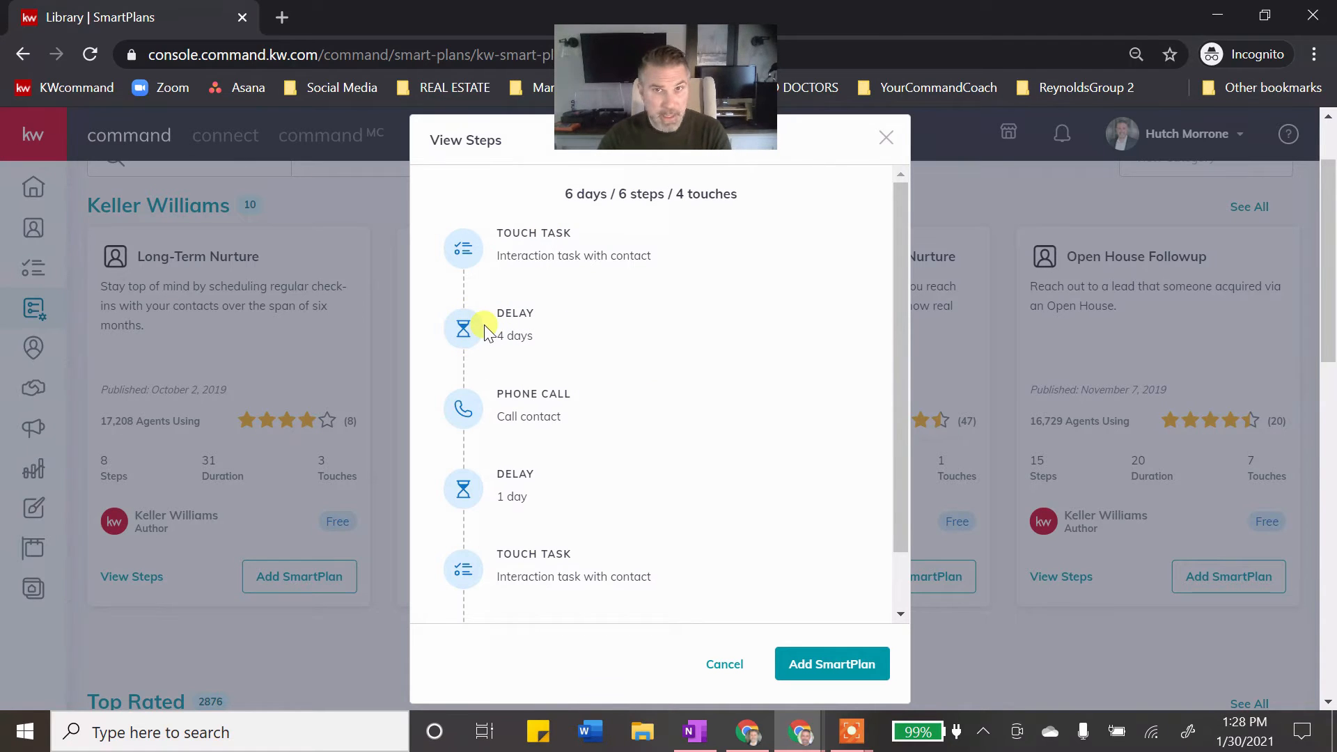
mouse_move(515, 381)
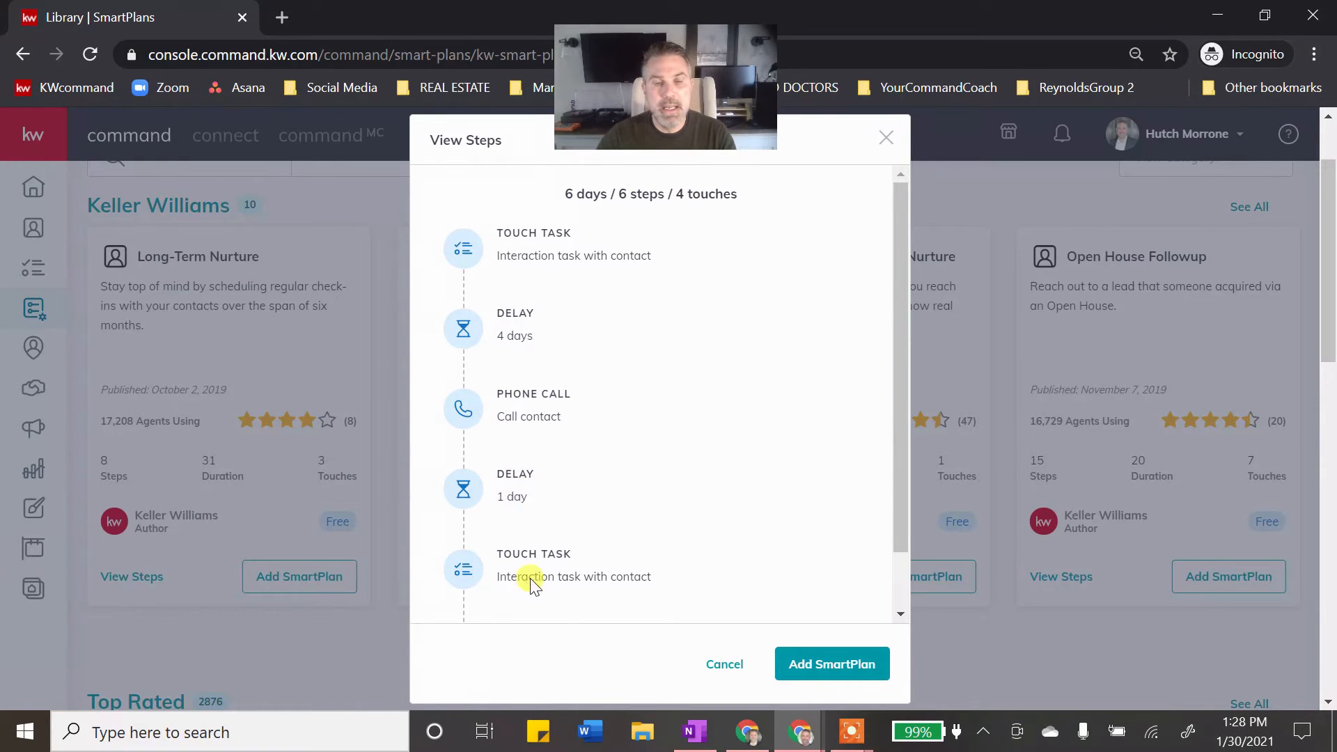
mouse_move(528, 596)
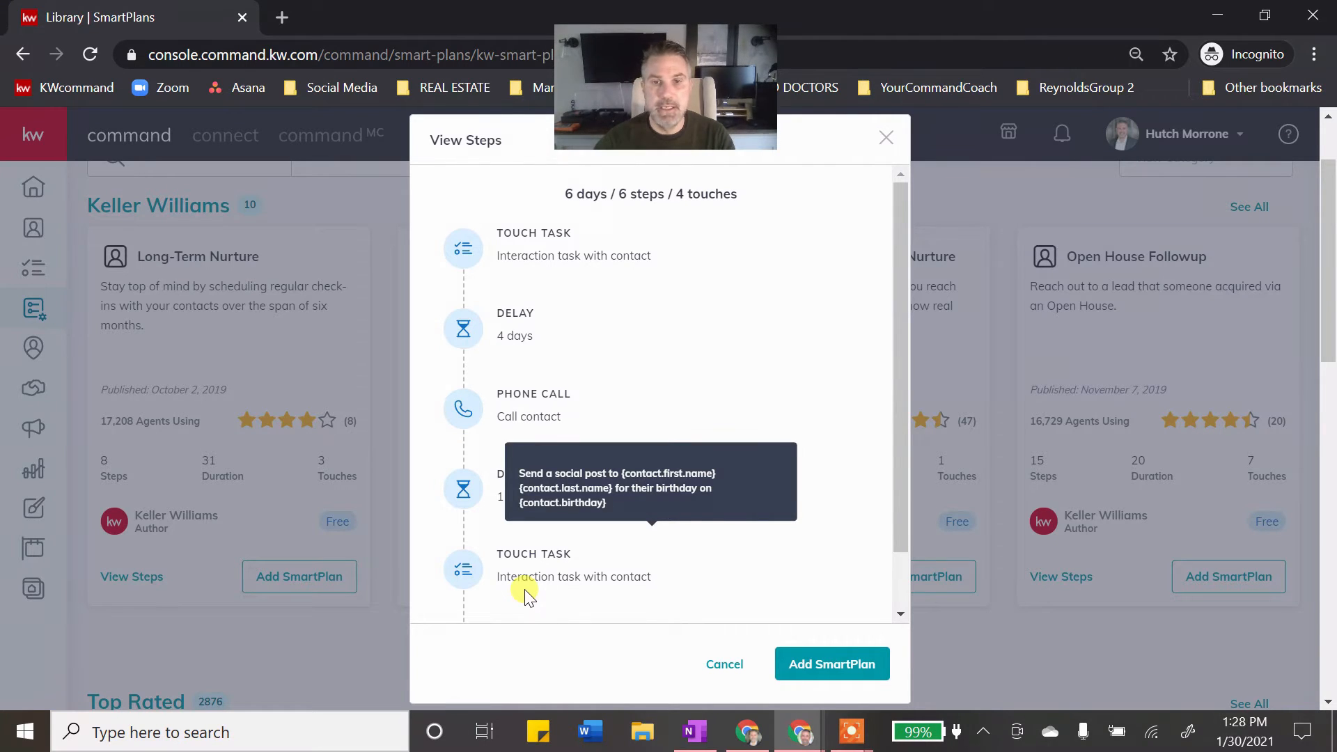
scroll(540, 578, "down", 1)
mouse_move(549, 561)
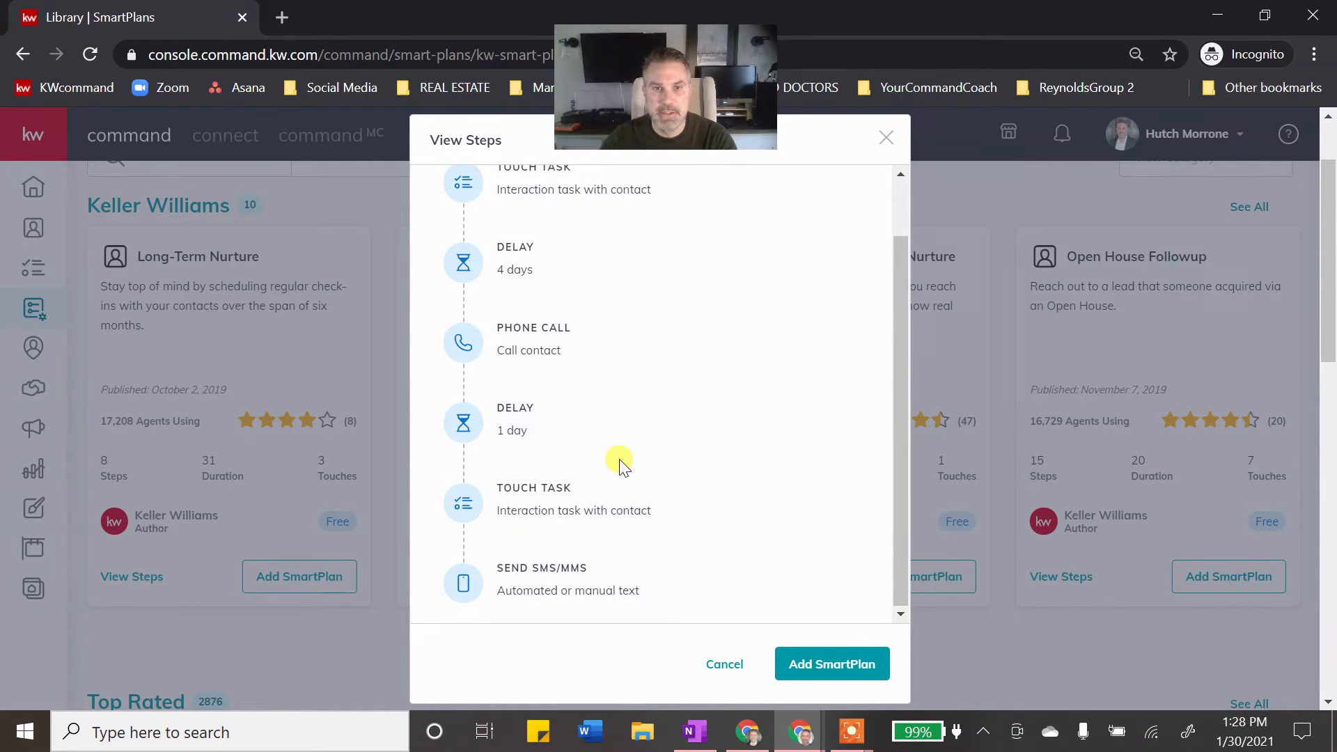
scroll(630, 466, "up", 1)
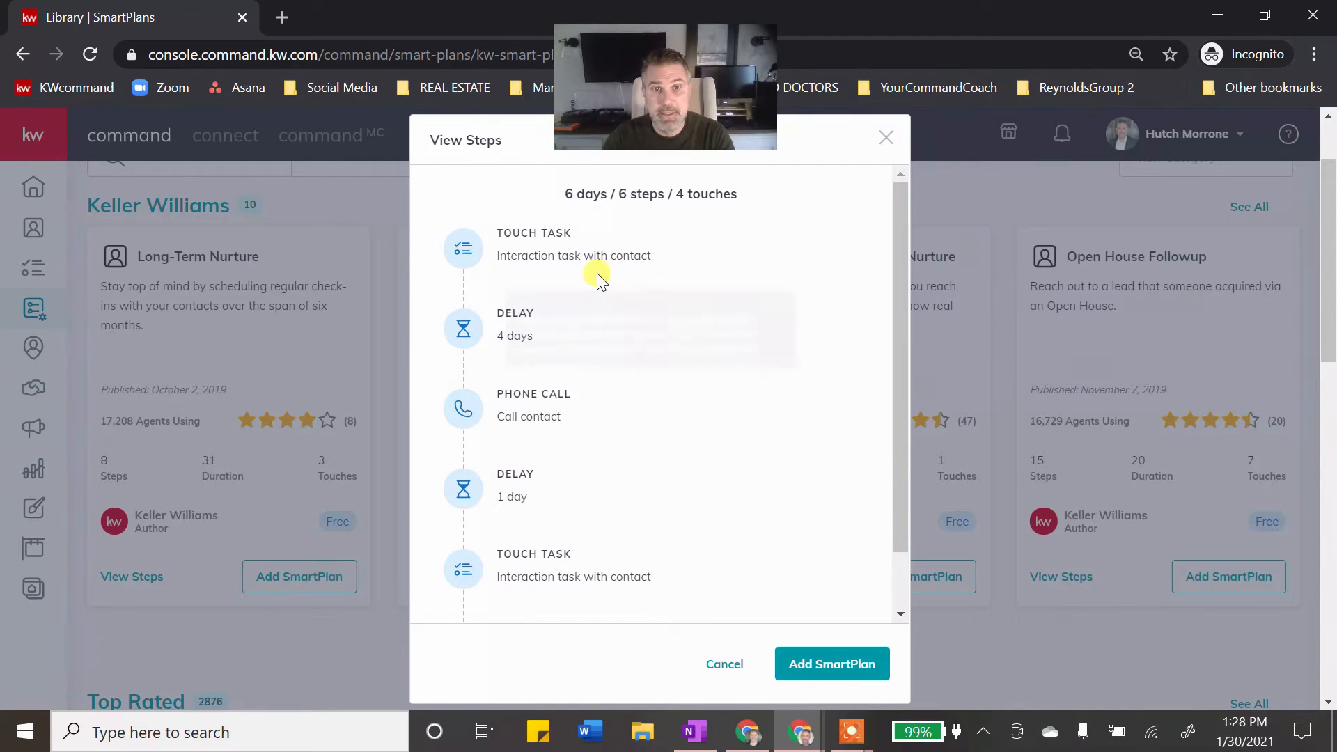
mouse_move(682, 268)
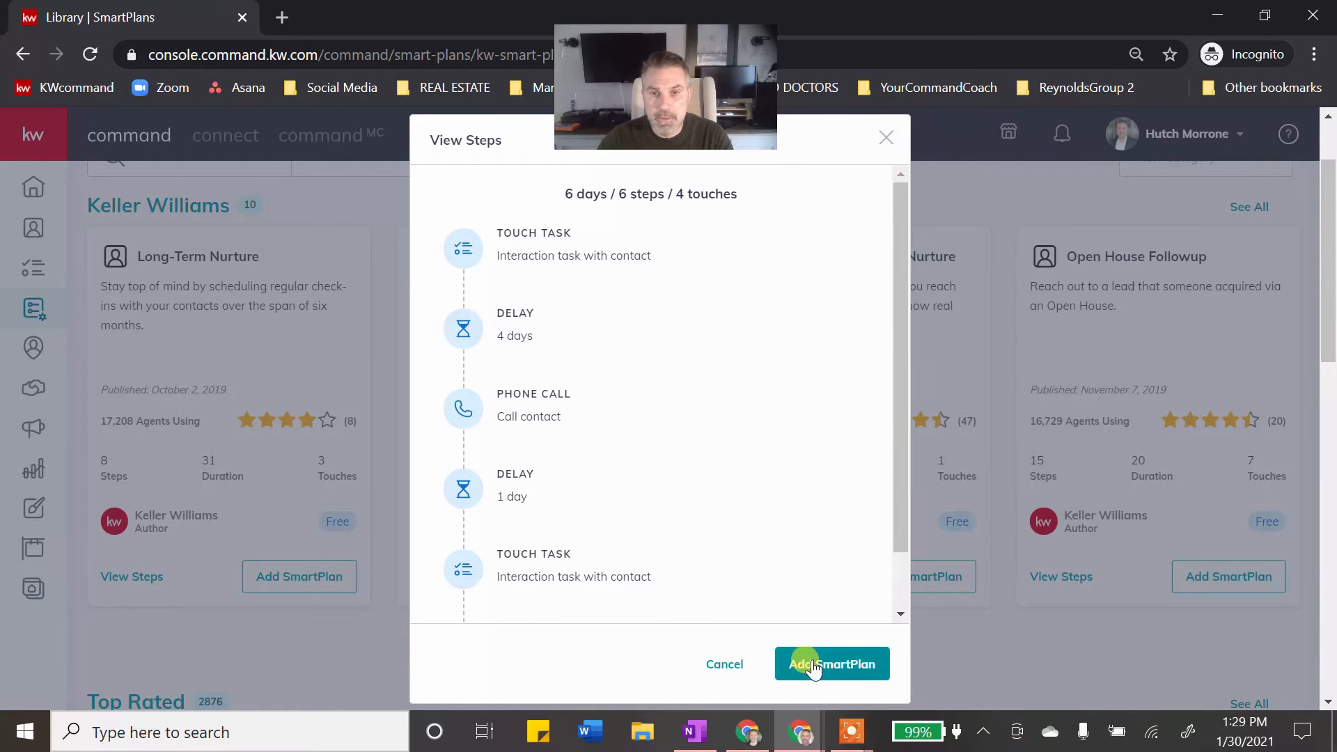
left_click(886, 137)
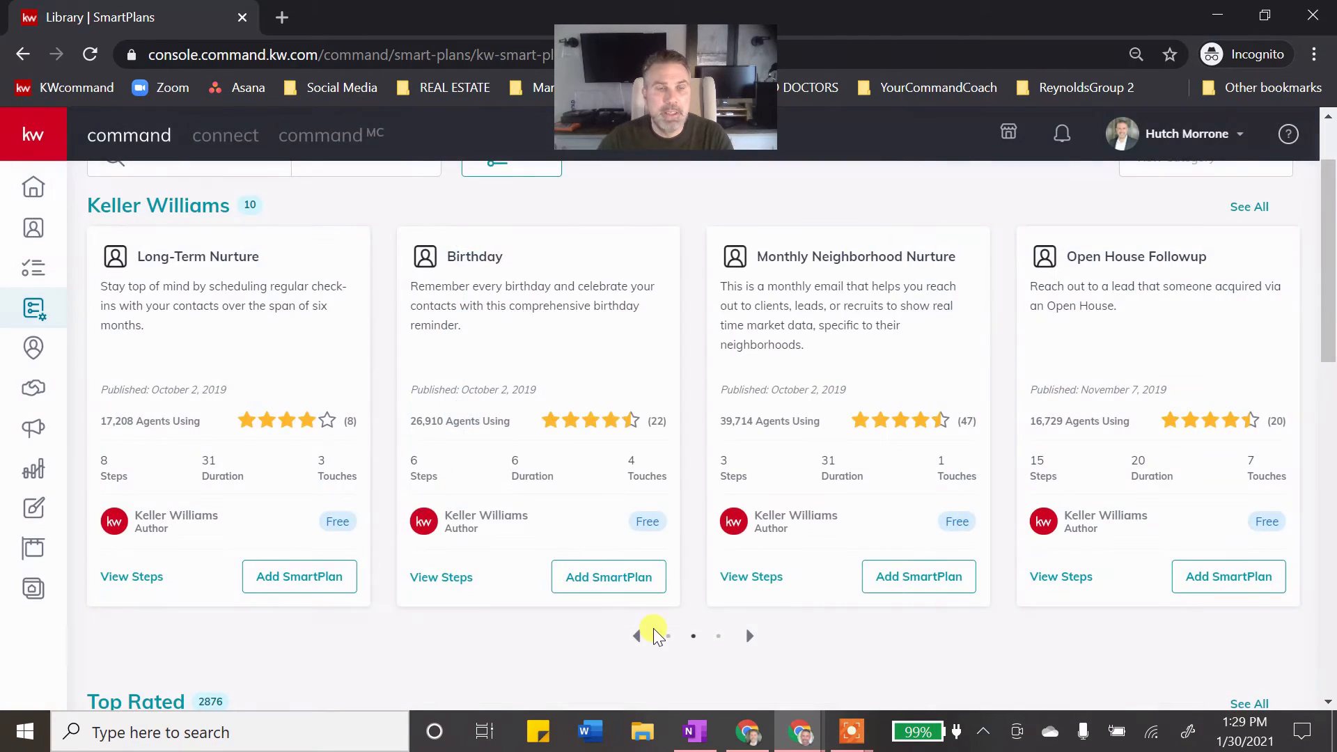
Step: Open client selection for the existing Birthday SP in My SmartPlans and check the available tag filters without applying any
scroll(501, 390, "up", 2)
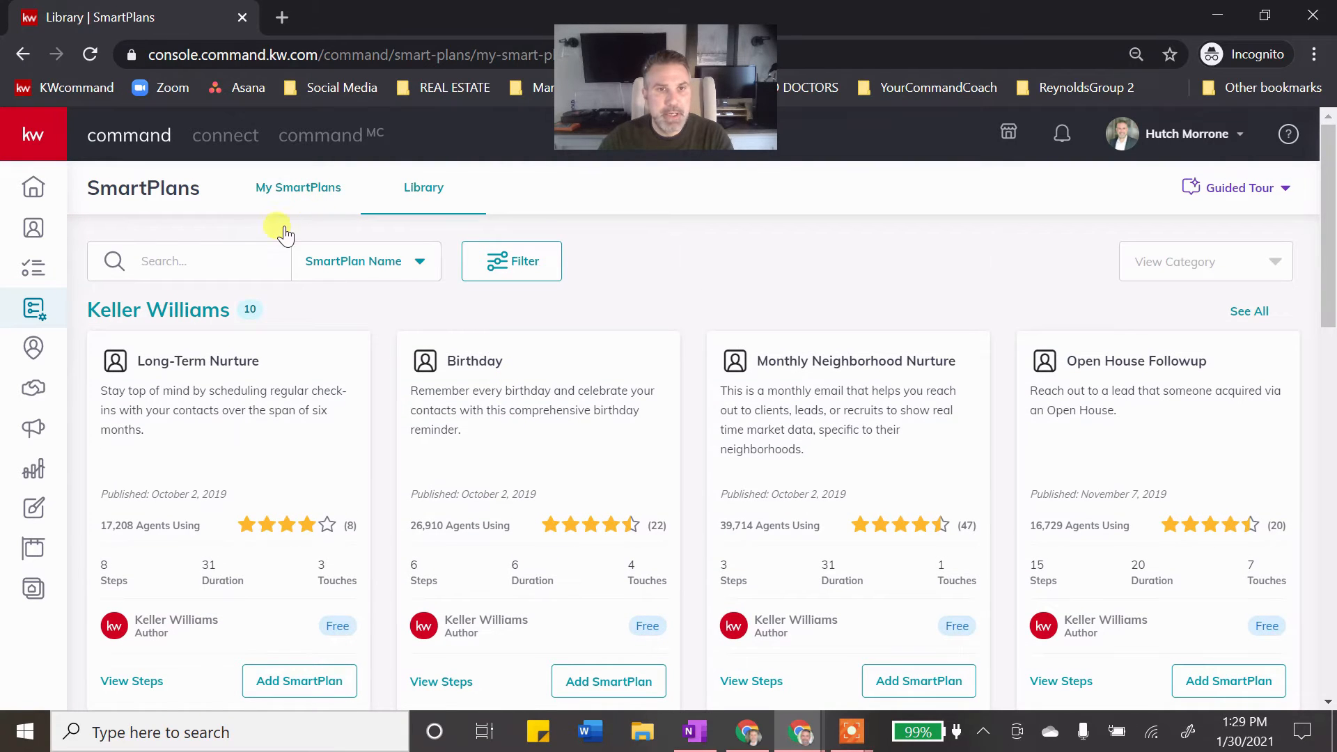
left_click(298, 188)
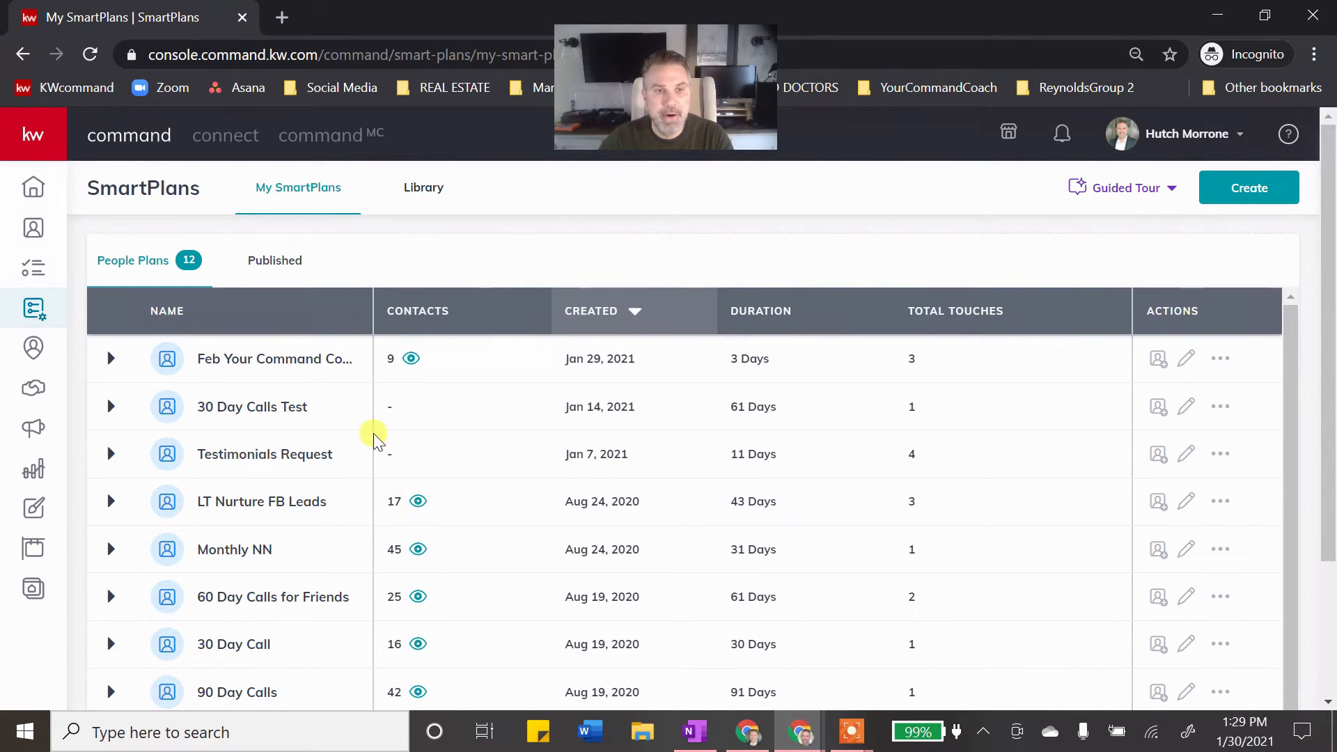
scroll(364, 393, "down", 4)
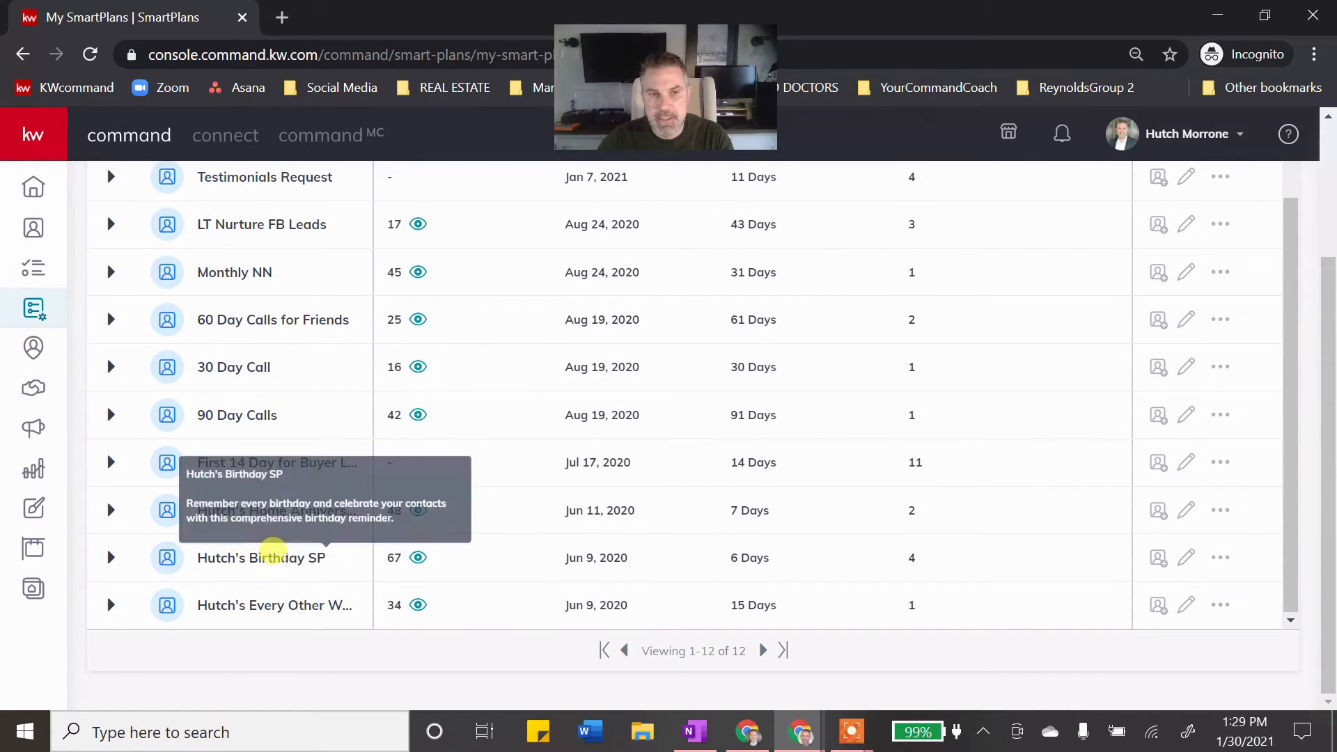
left_click(1152, 562)
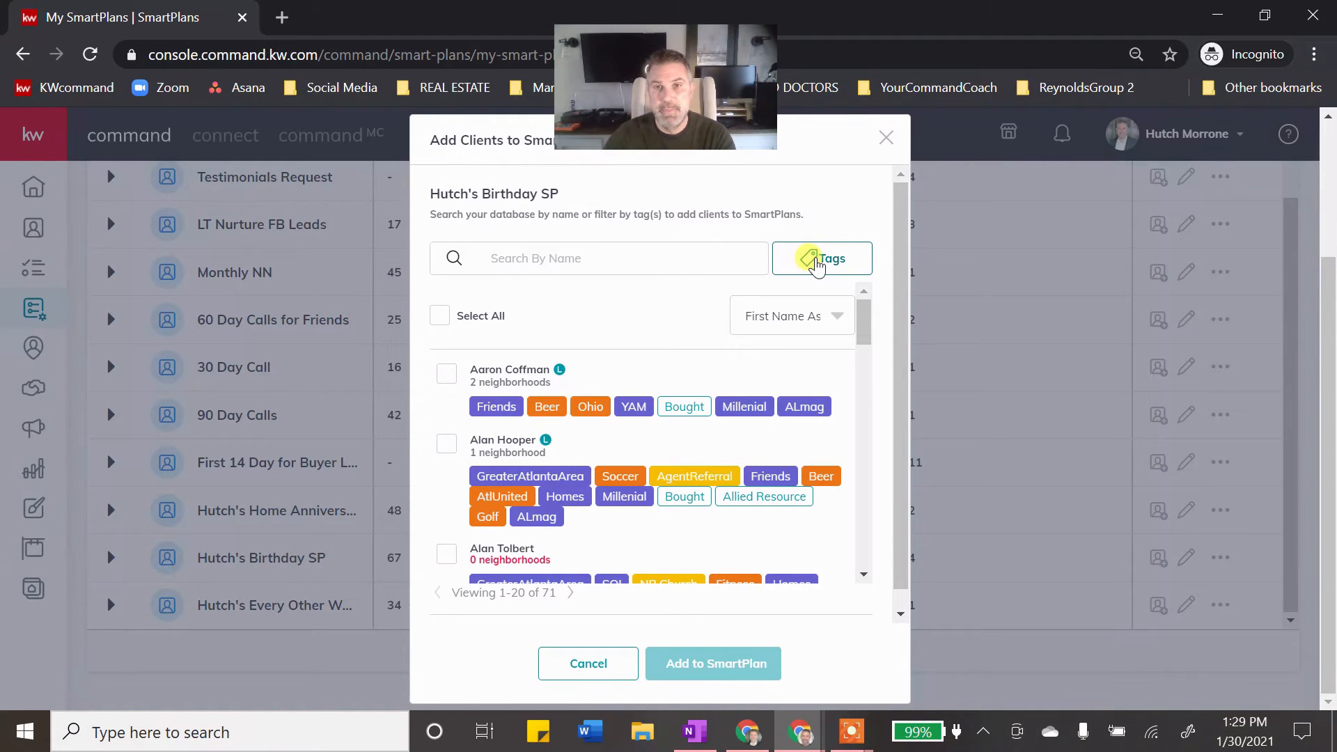
left_click(810, 263)
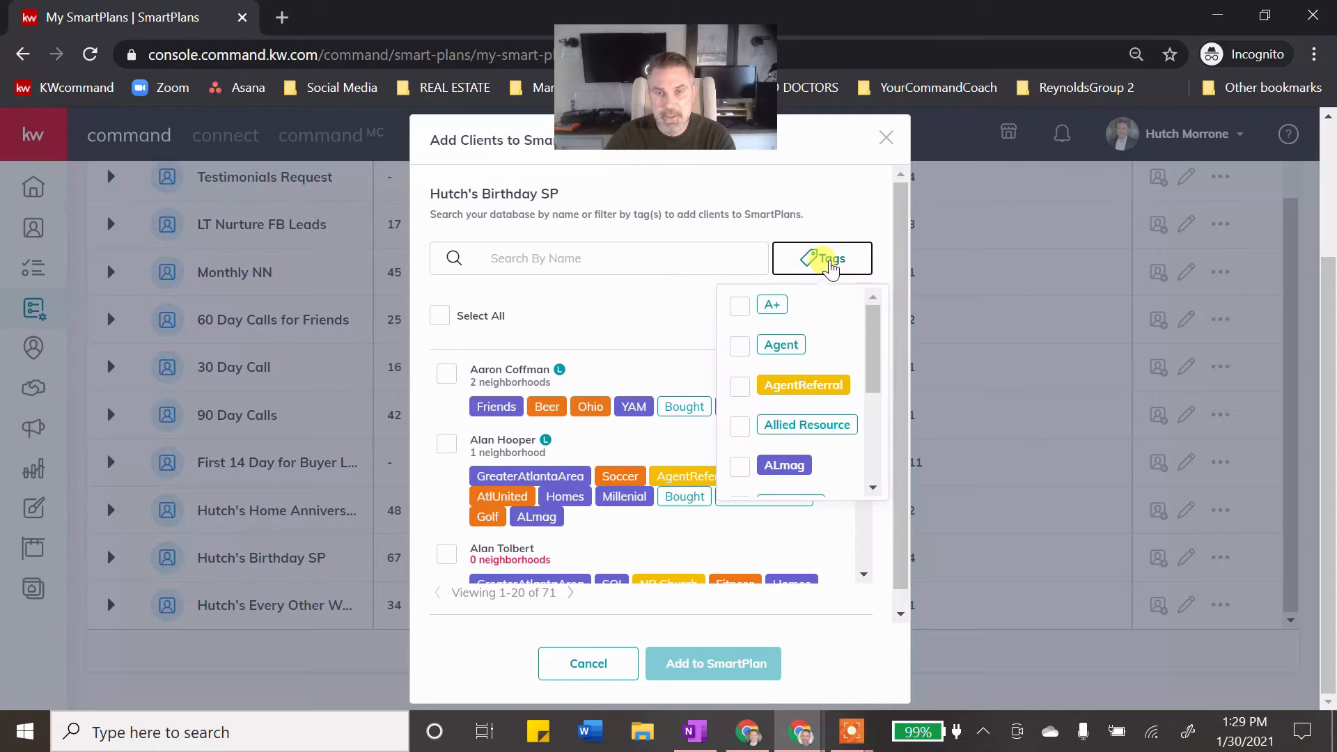
left_click(834, 212)
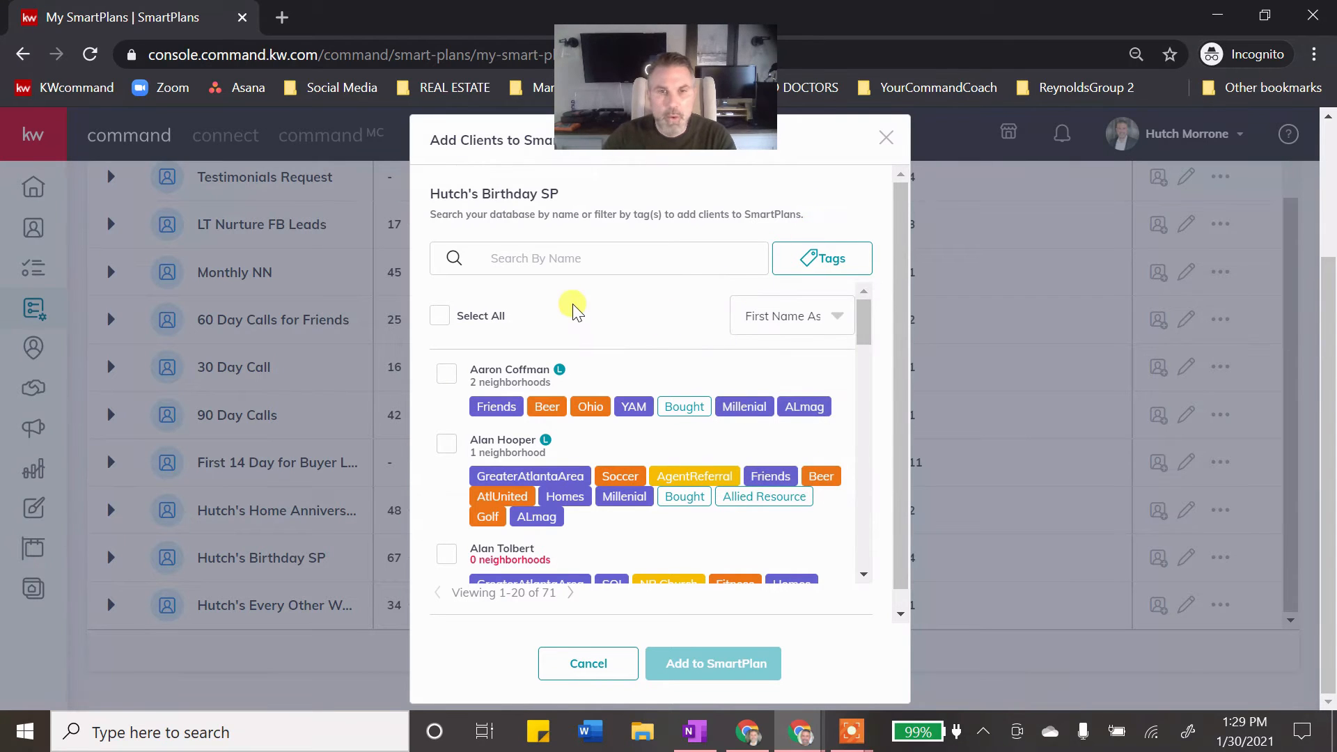
Step: Select all clients on the first two pages for the Birthday SP, and close the selection without adding them
left_click(440, 317)
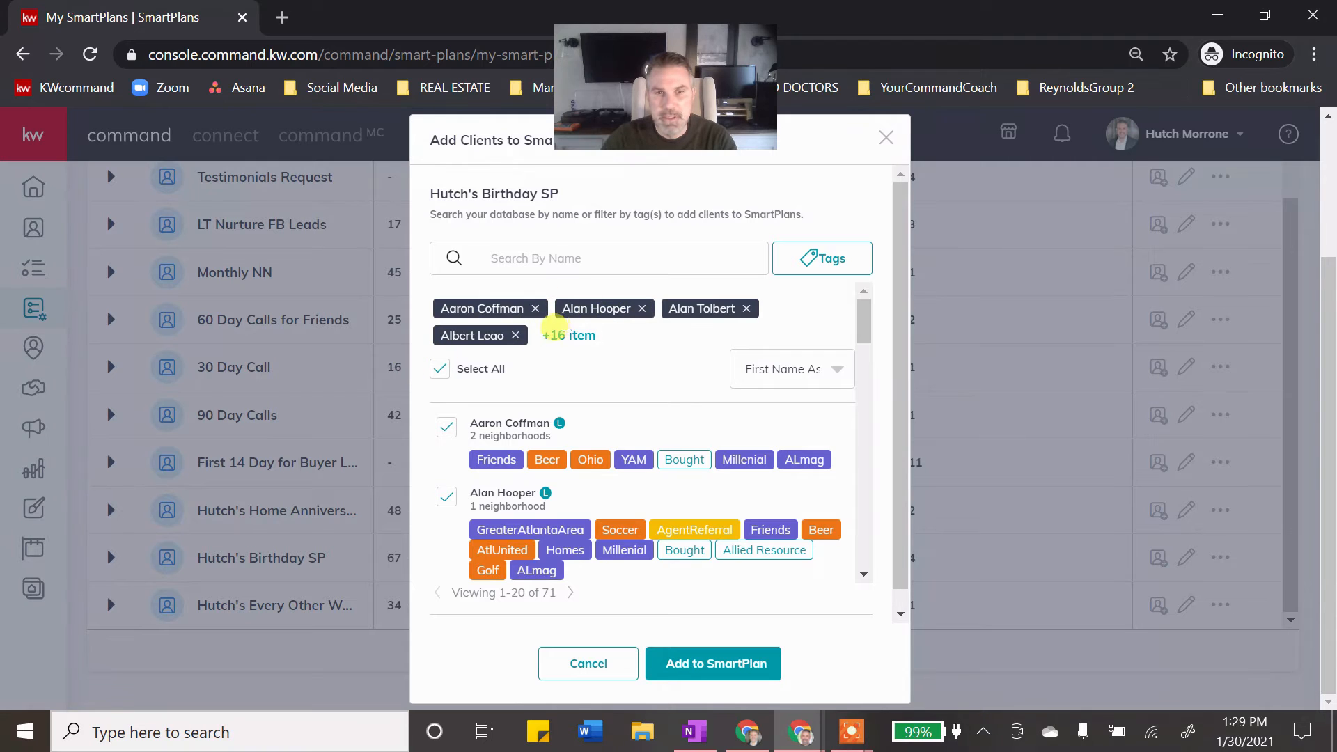
scroll(695, 378, "down", 10)
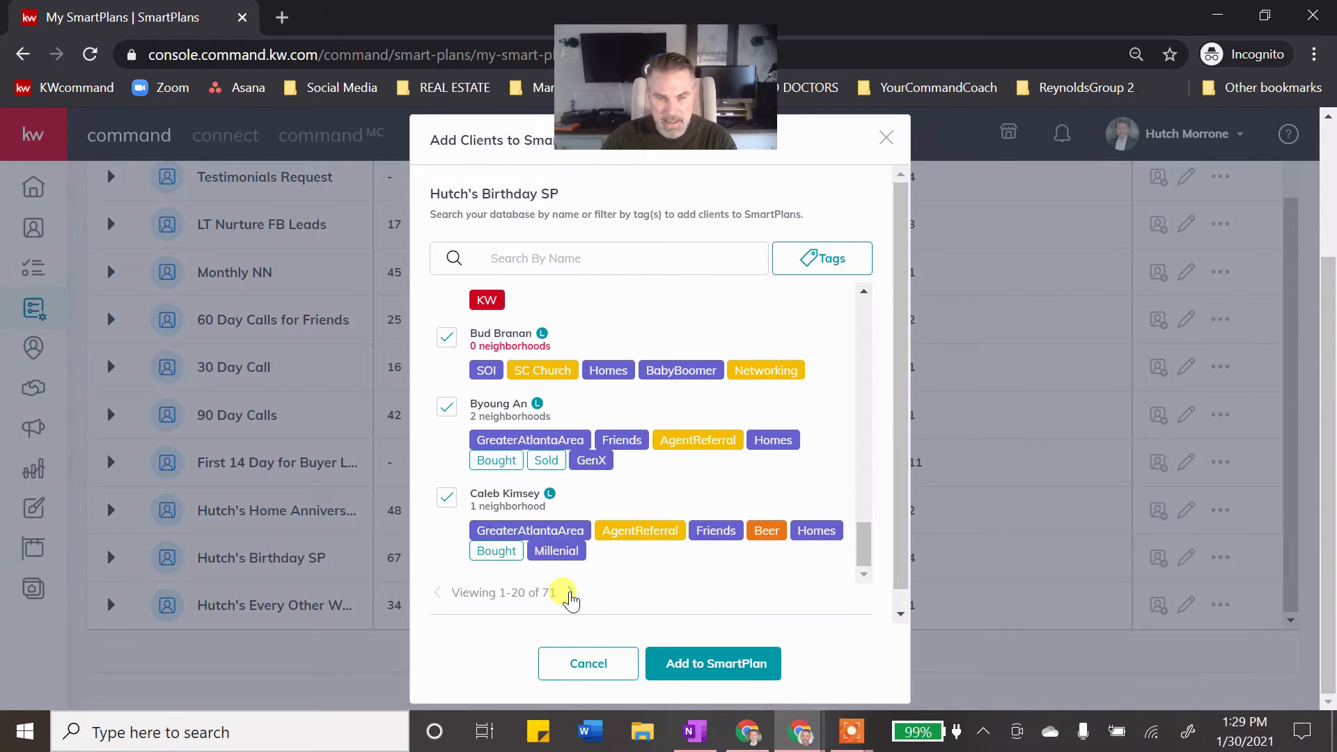
left_click(570, 593)
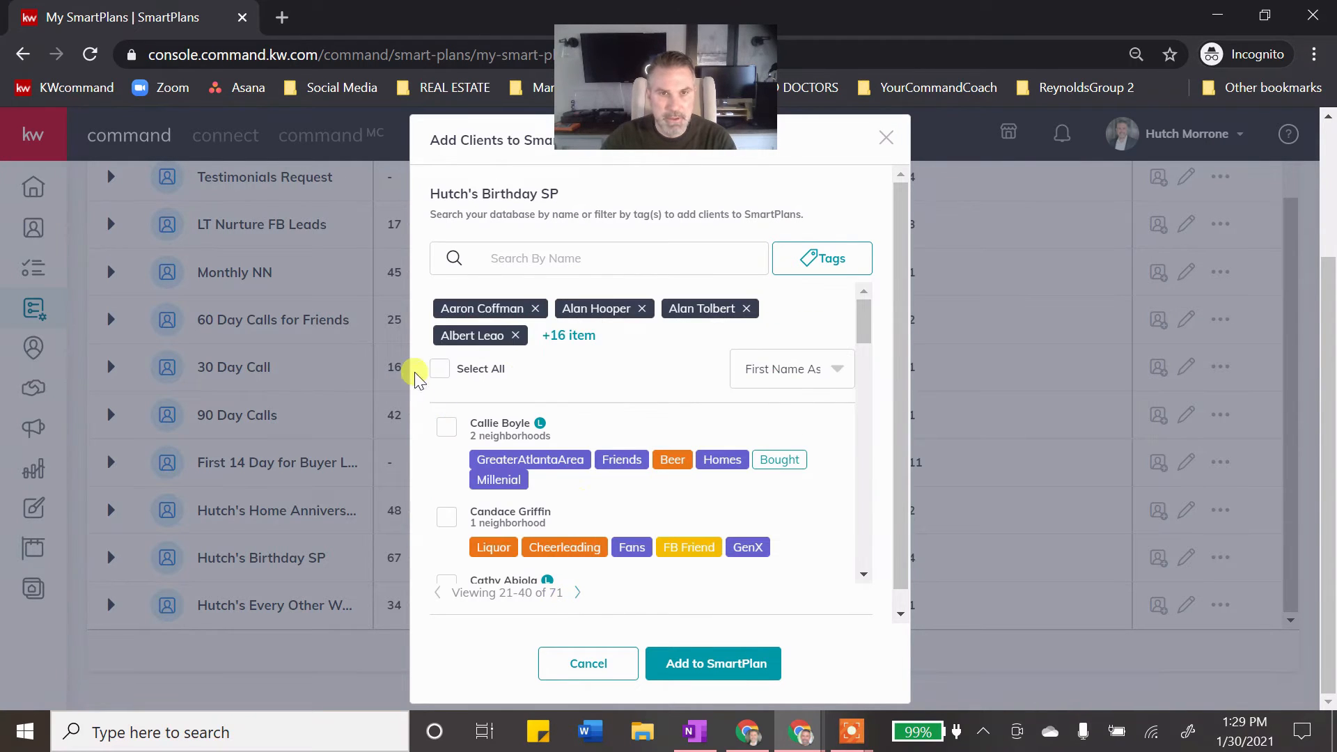
left_click(434, 376)
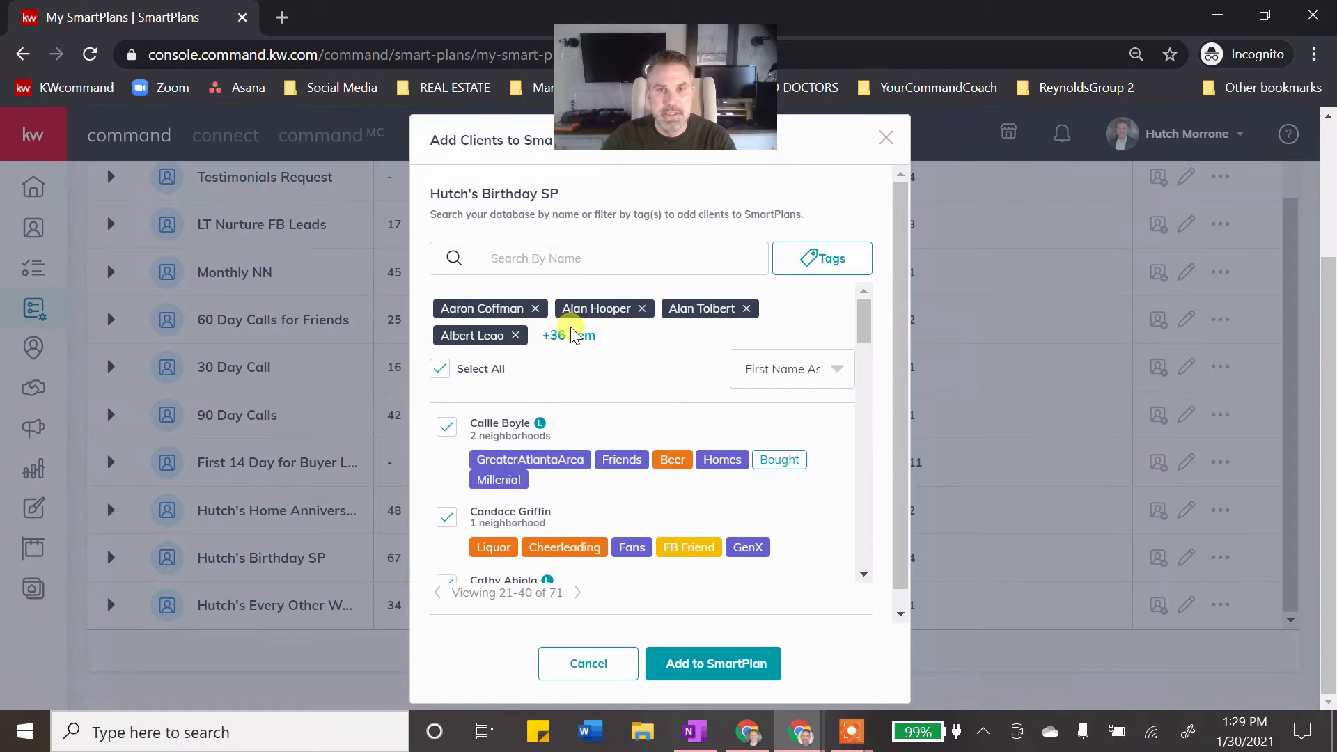
left_click(885, 138)
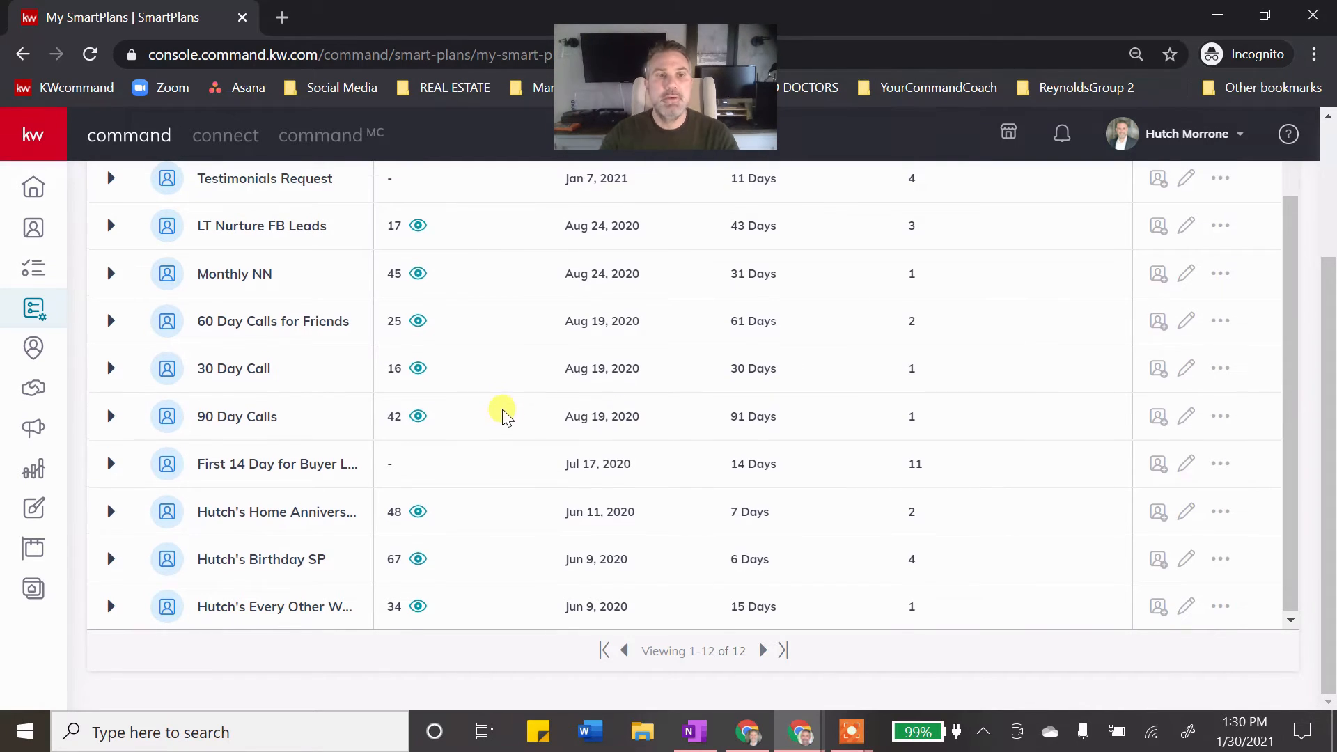
Step: Open client selection for the 90 Day Calls plan, select all clients on the first four pages, and close it without adding them
scroll(502, 412, "up", 2)
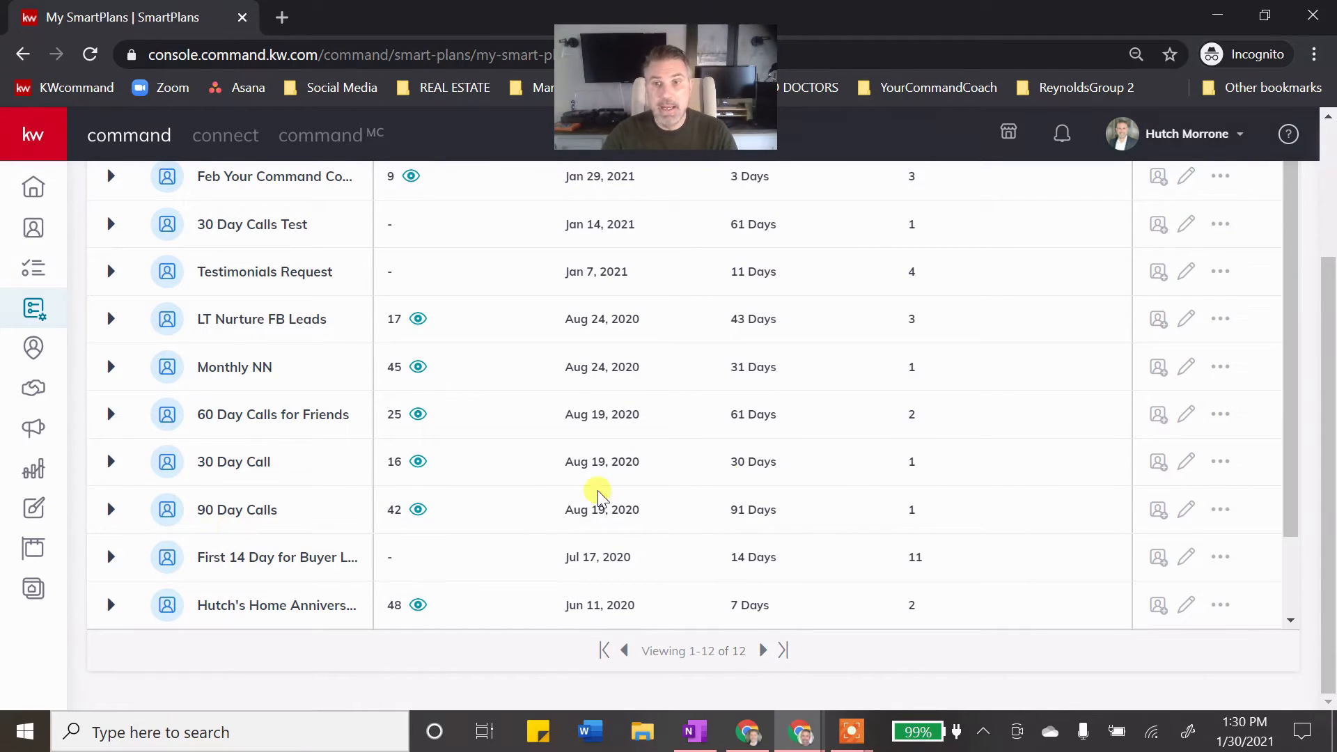
left_click(1157, 509)
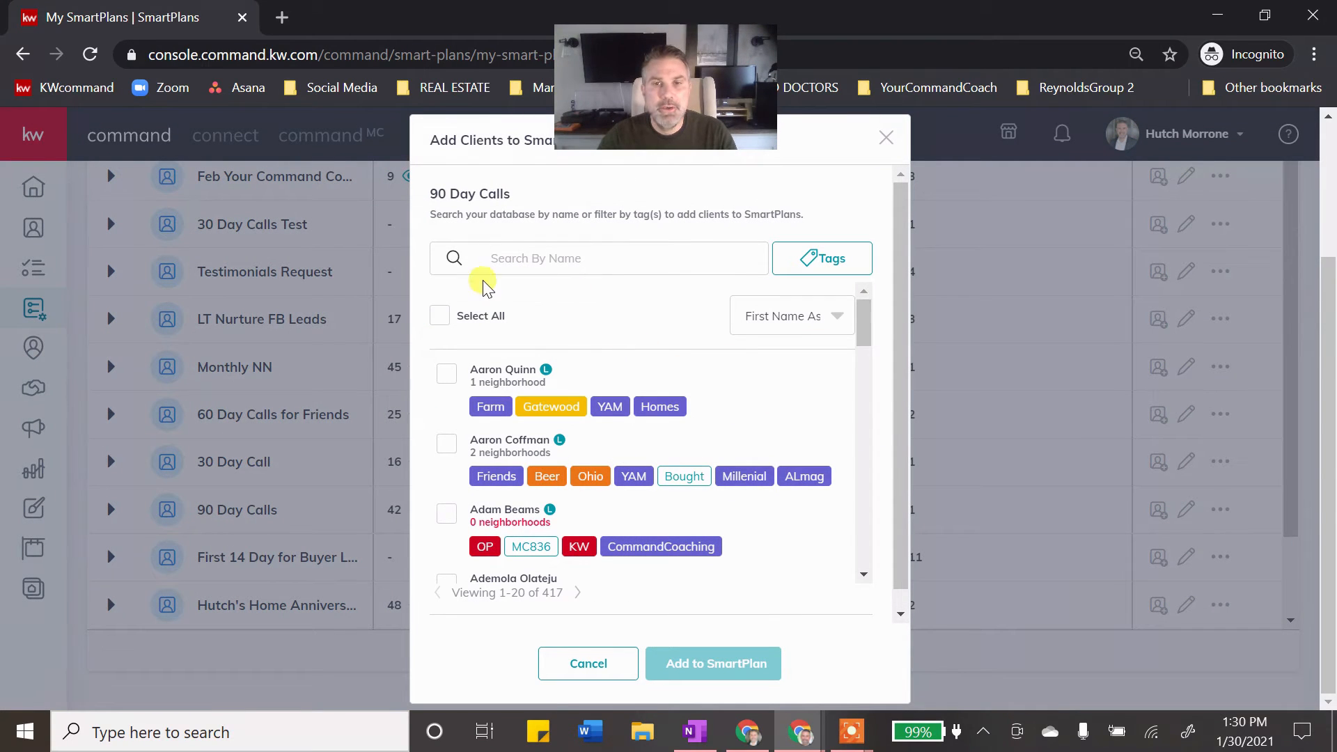
left_click(439, 316)
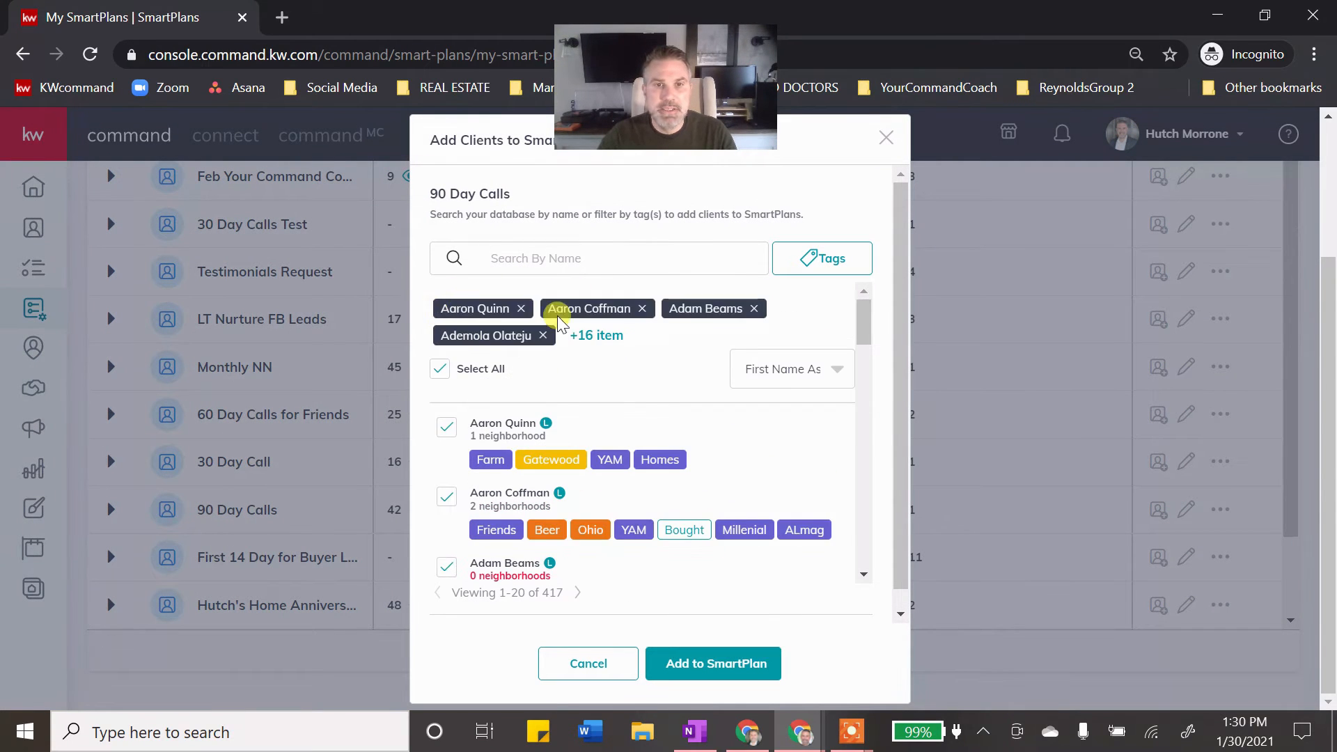
scroll(696, 432, "down", 5)
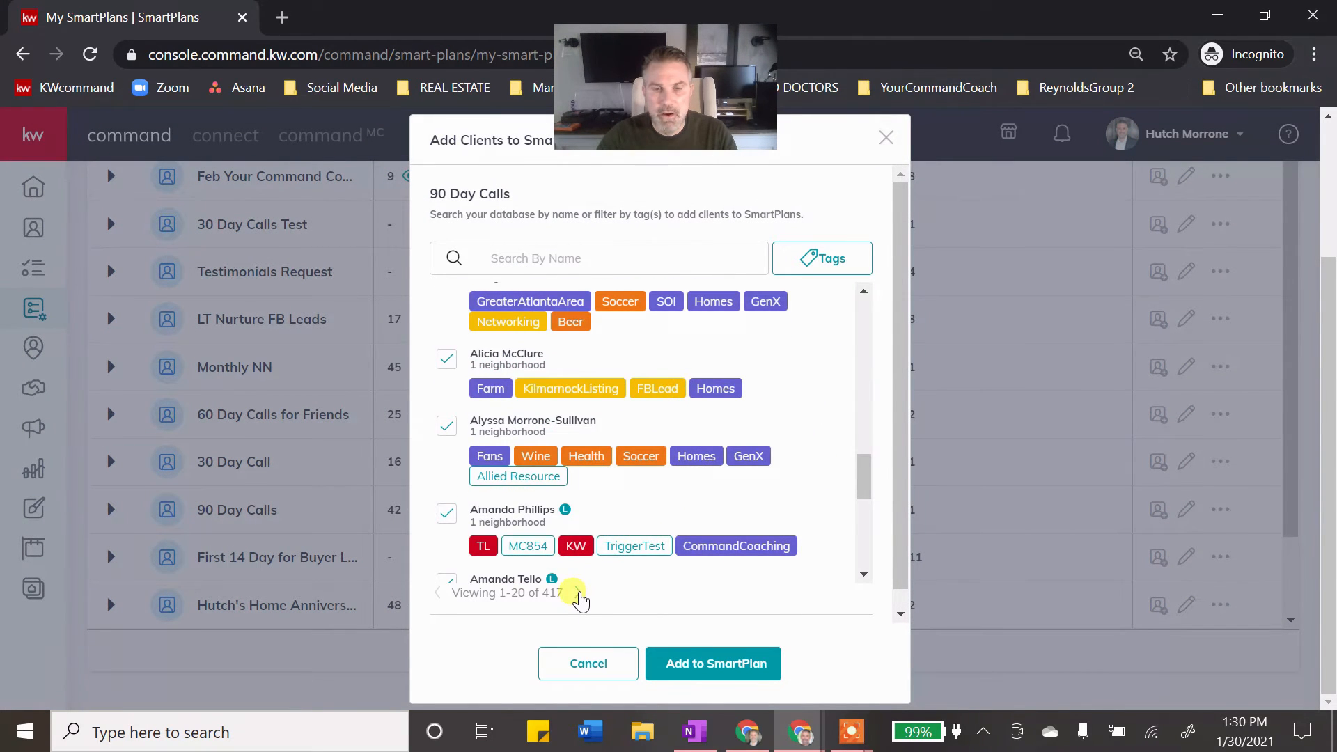
left_click(577, 593)
left_click(439, 369)
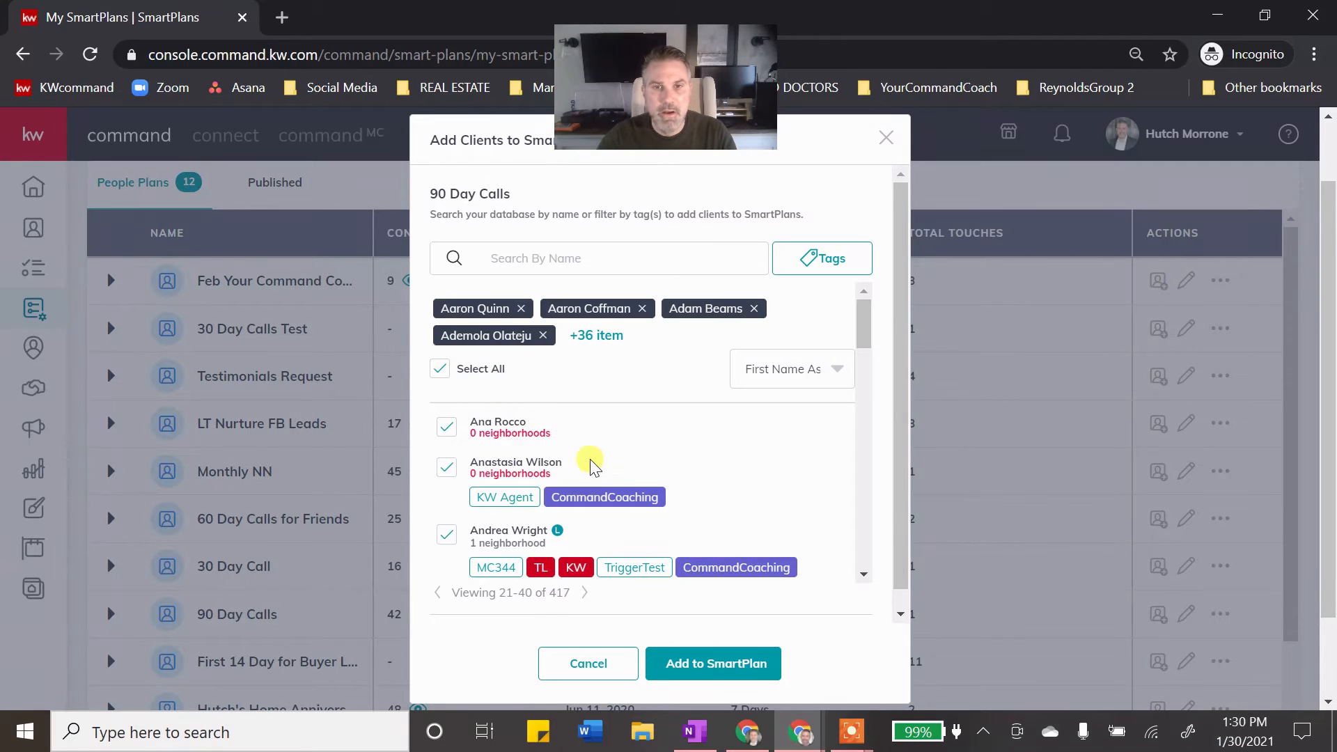
left_click(581, 595)
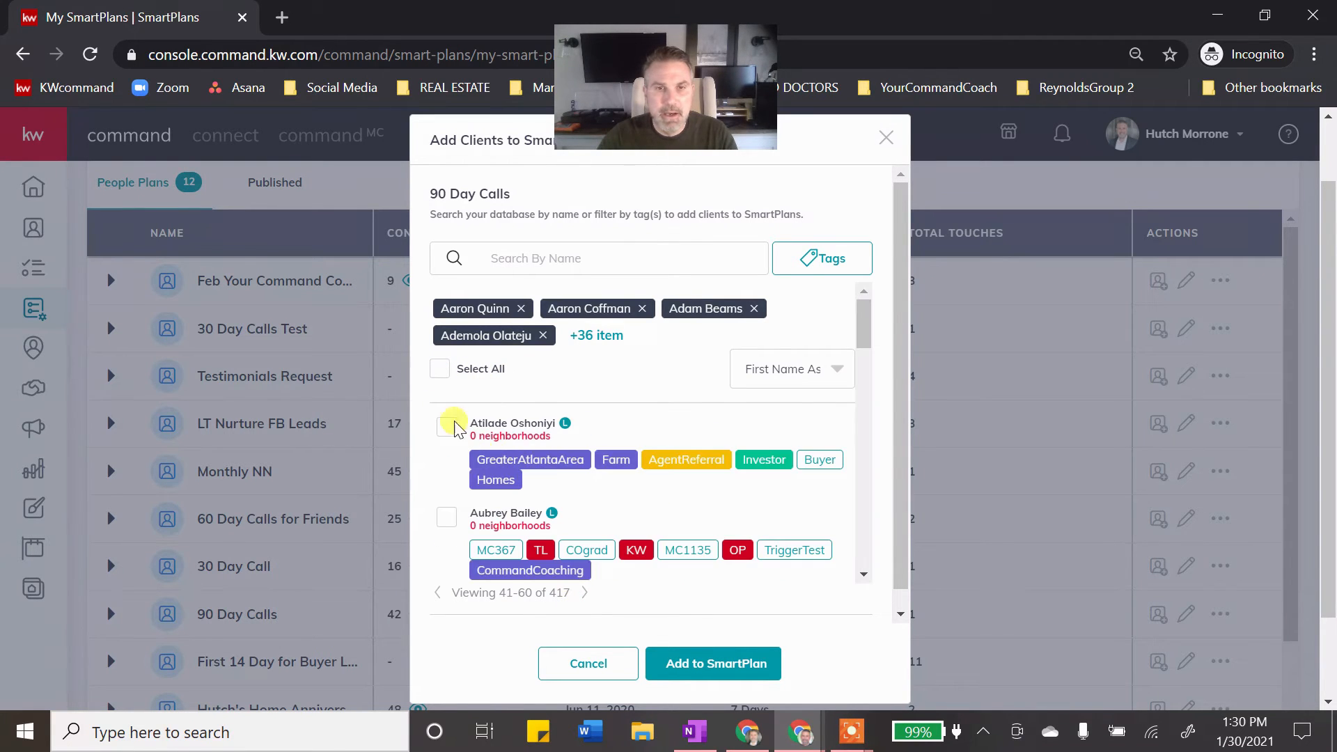
left_click(439, 369)
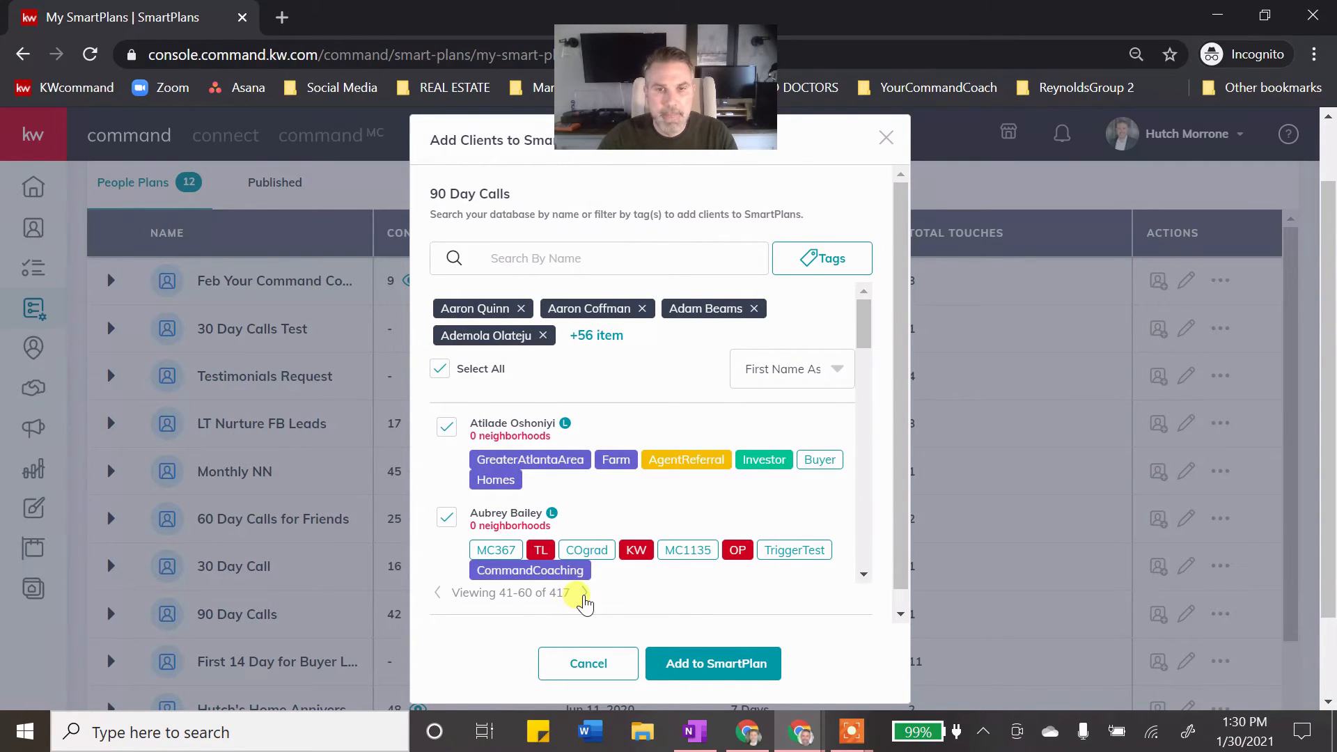
left_click(585, 592)
left_click(439, 369)
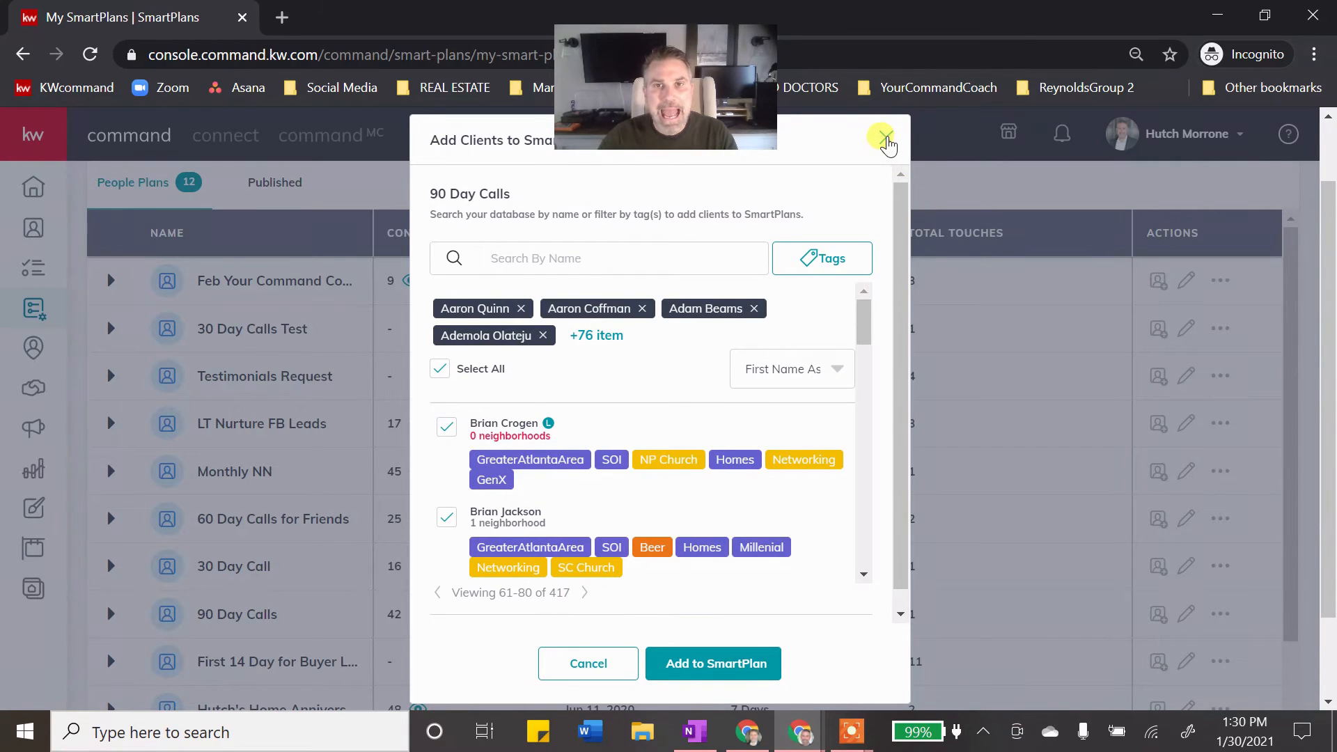
left_click(883, 139)
scroll(613, 313, "up", 2)
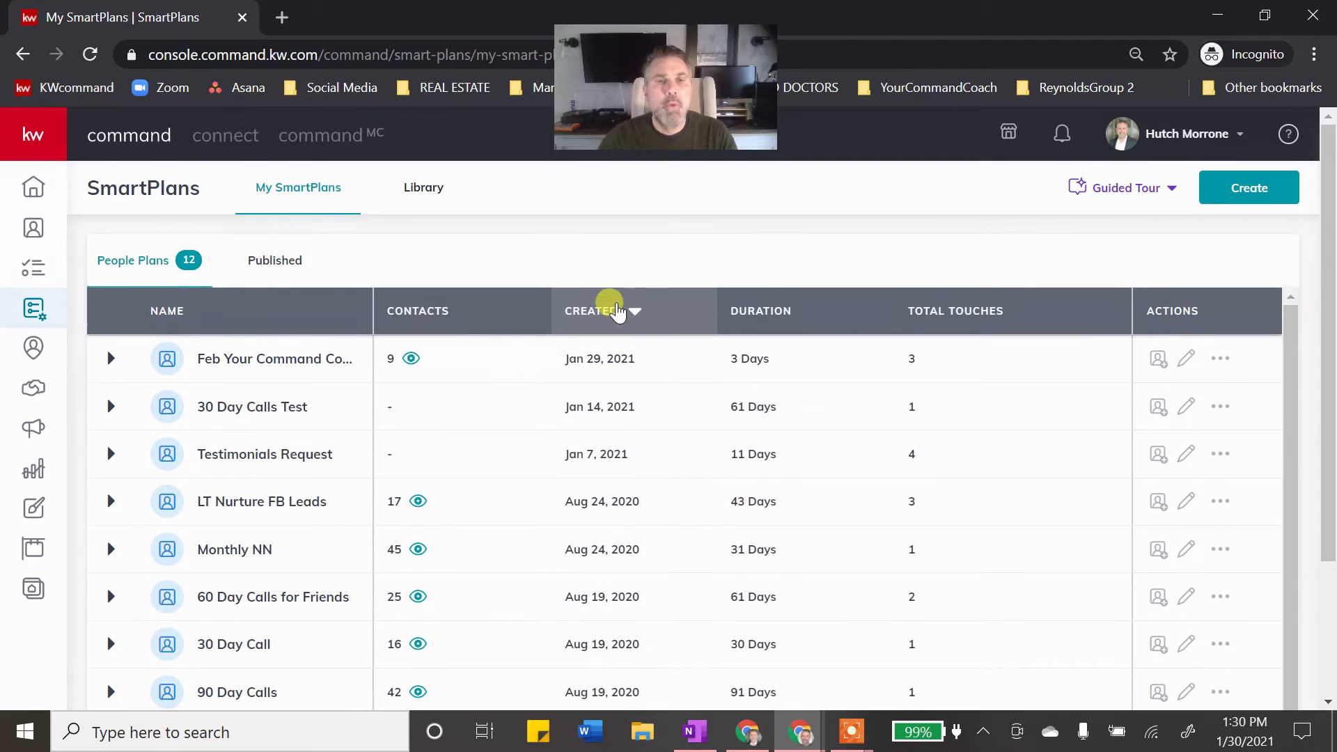